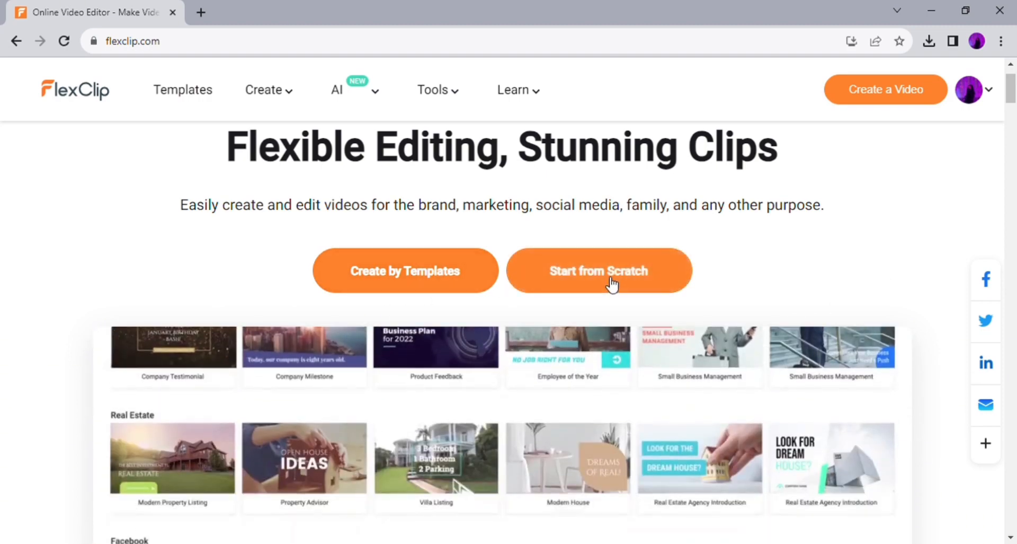
Open the full video template library from the homepage's templates section
scroll(267, 258, "down", 10)
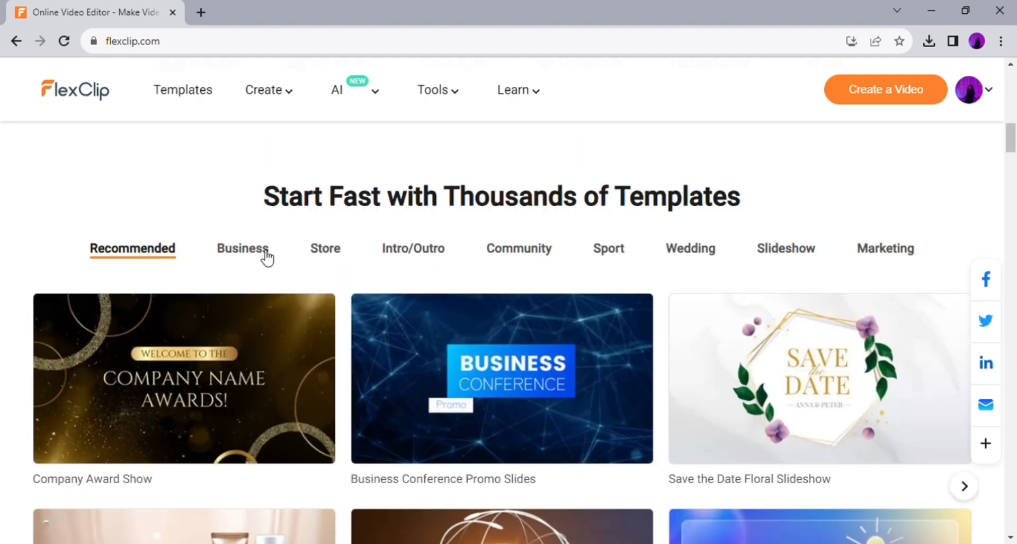
scroll(518, 270, "down", 9)
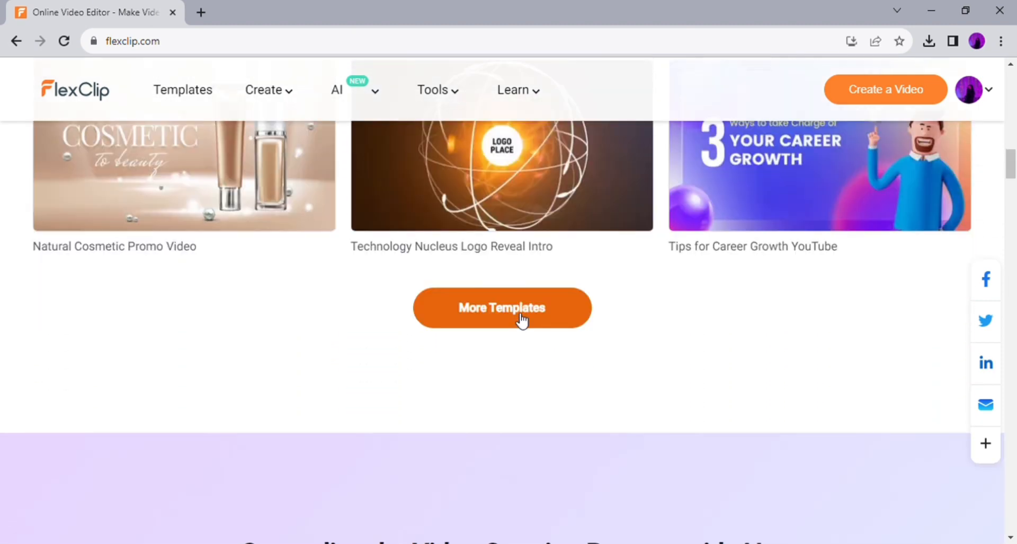
left_click(522, 320)
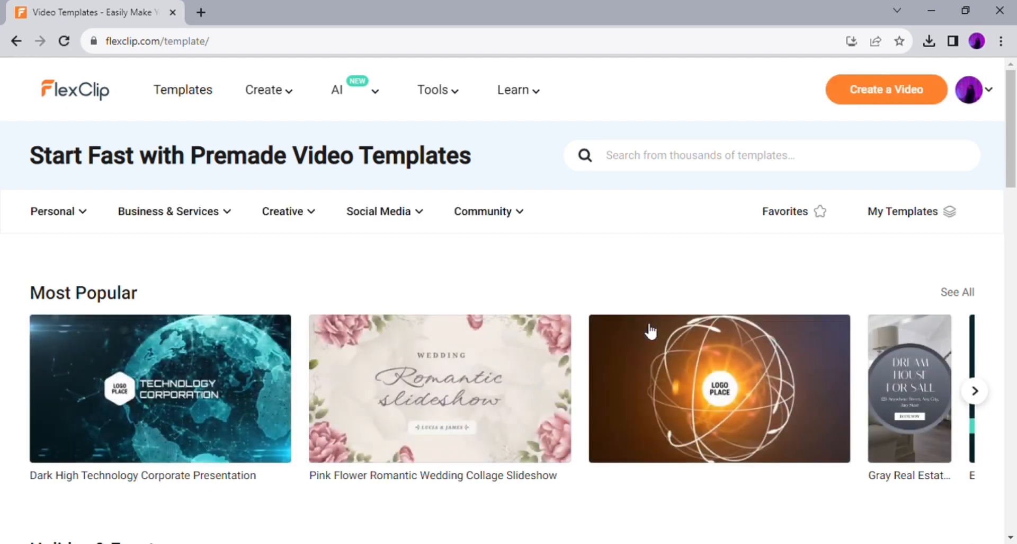
Search the template library for "christmas"
left_click(750, 164)
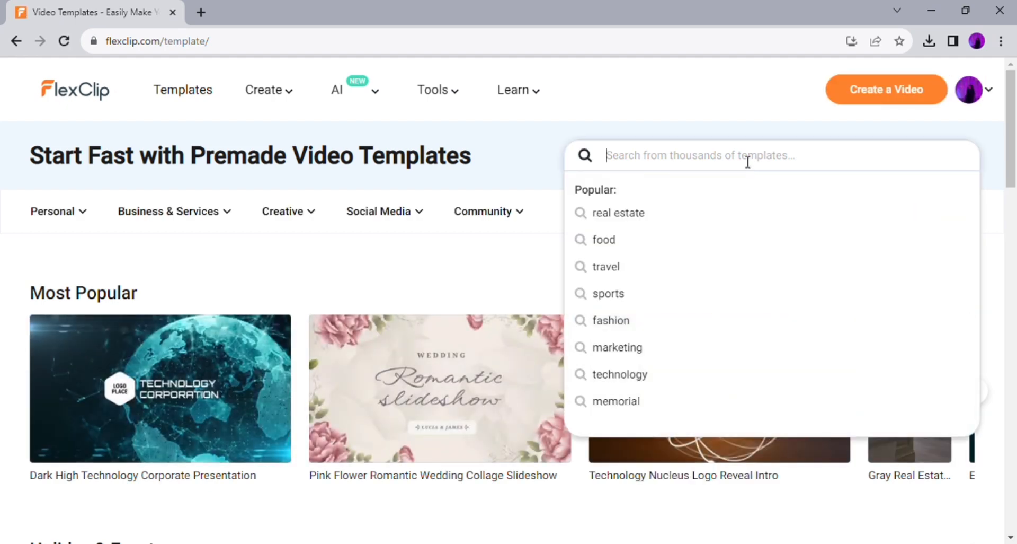
type("christ")
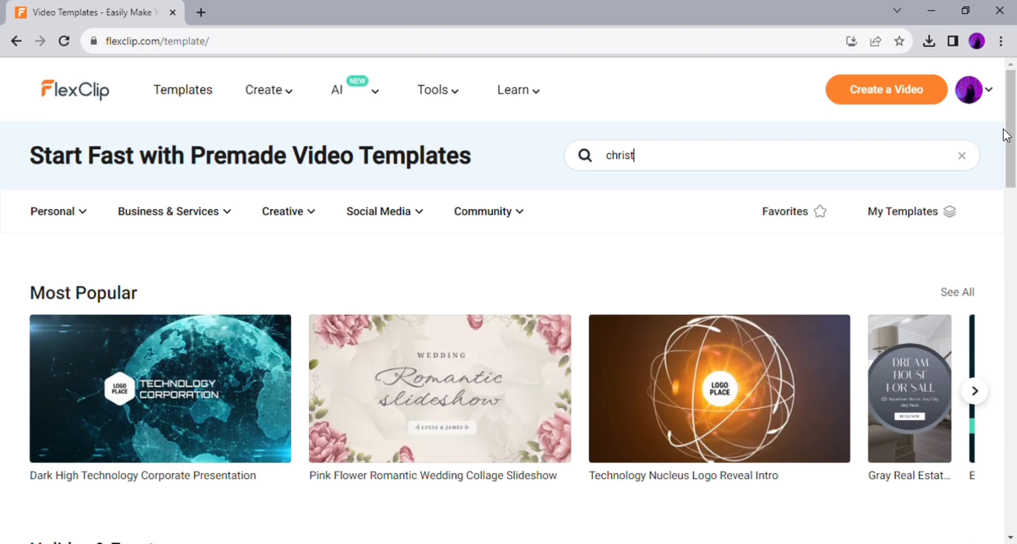
type("mas")
key("Return")
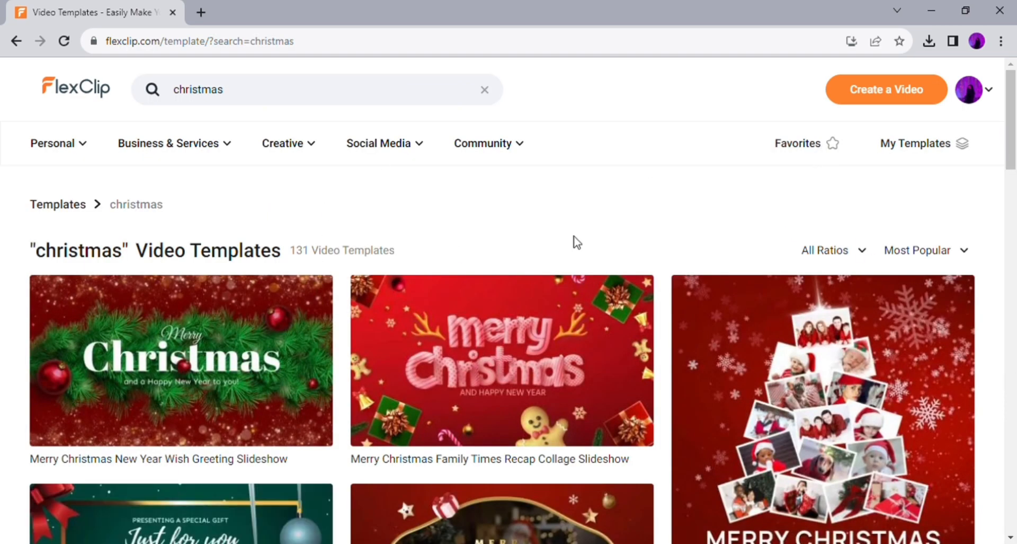
Look over the Christmas templates and sorting choices, and filter the results to the Landscape ratio
scroll(461, 254, "down", 5)
scroll(461, 255, "up", 6)
left_click(954, 249)
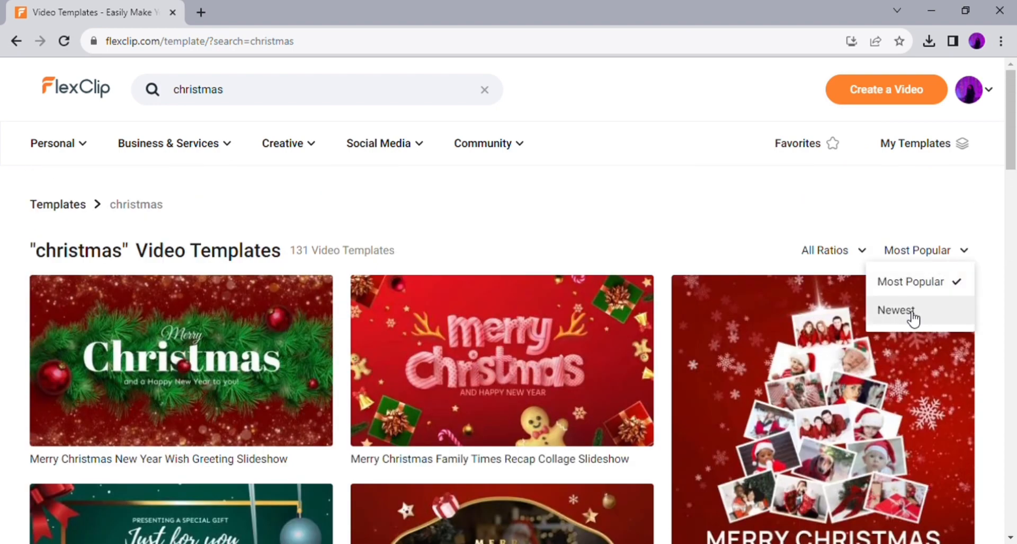
left_click(700, 212)
left_click(844, 253)
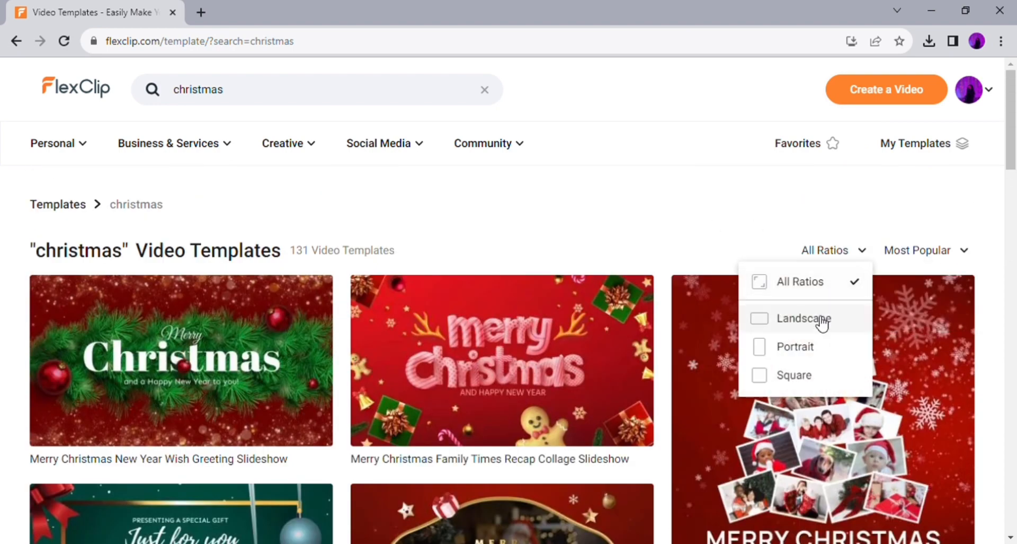
left_click(807, 375)
left_click(851, 253)
left_click(834, 318)
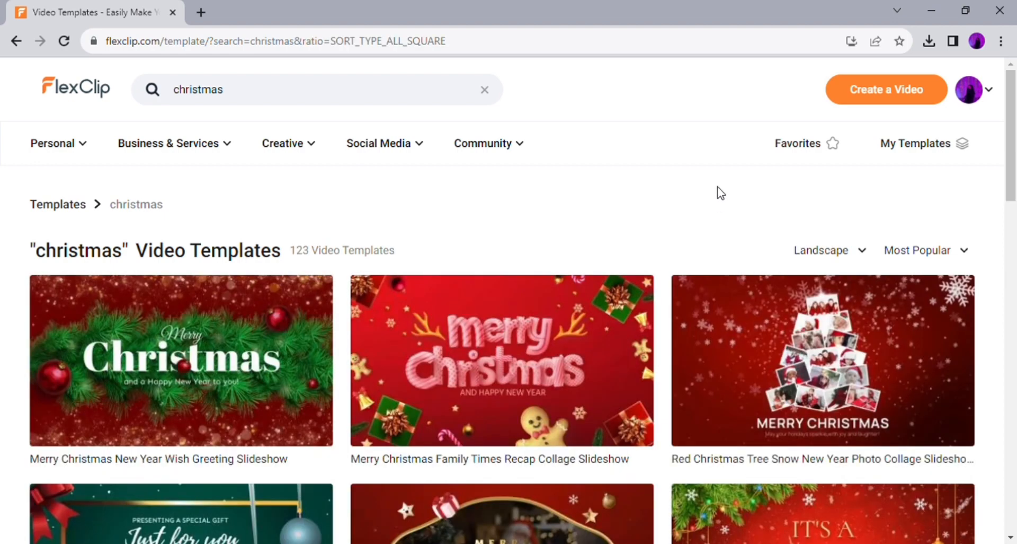
Preview the "Christmas and New Year Slideshow" template and open its 16:9 version for customizing
scroll(251, 392, "down", 5)
scroll(250, 392, "down", 1)
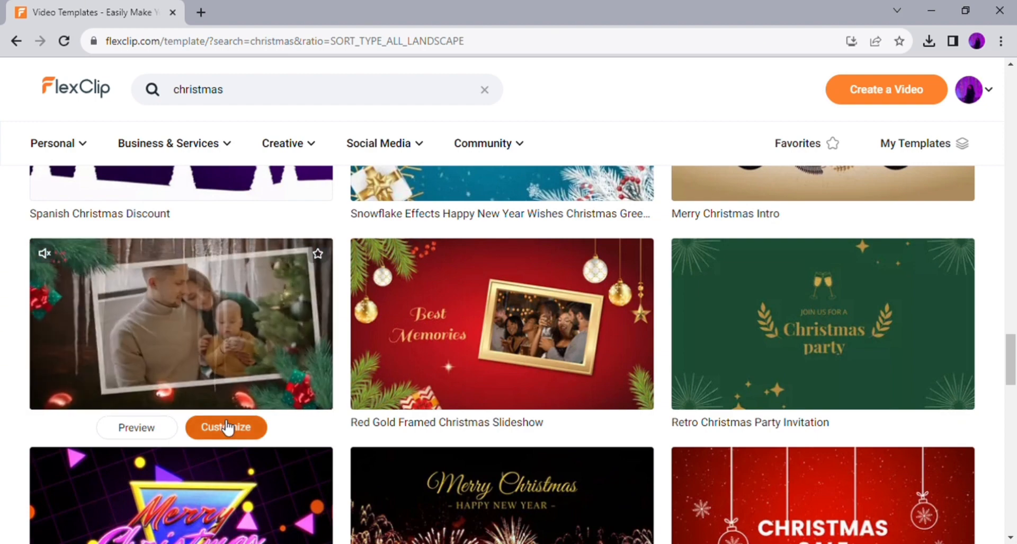
left_click(164, 428)
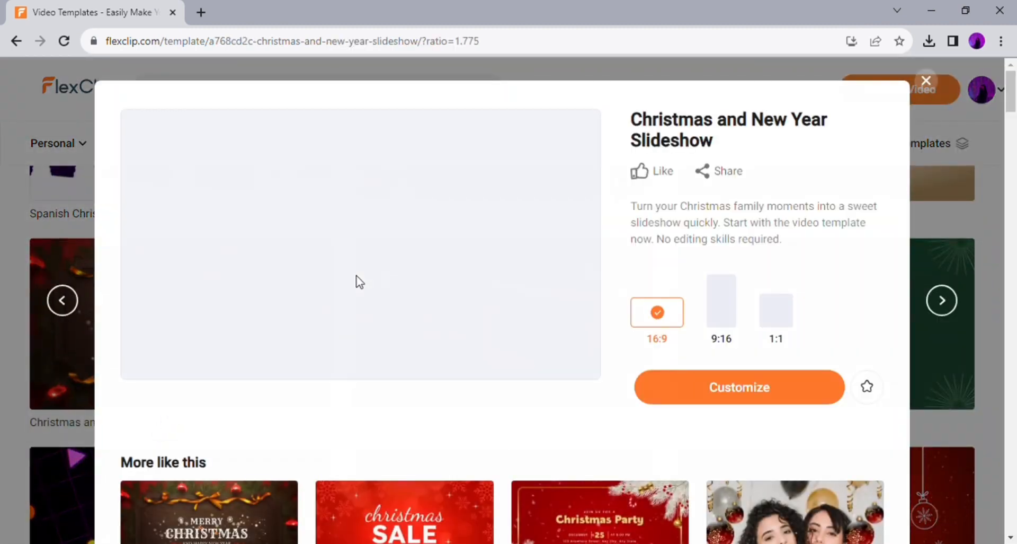
left_click(355, 273)
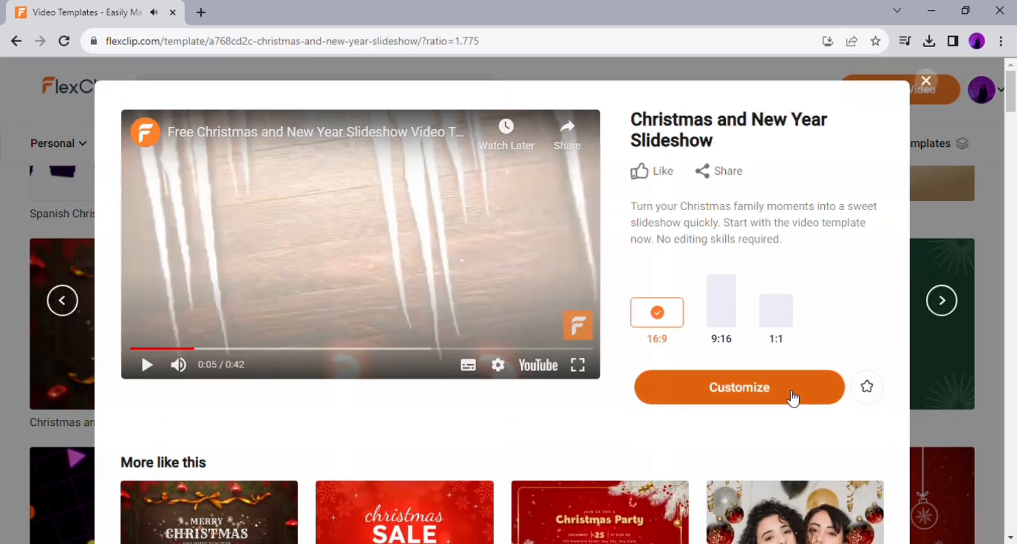
left_click(793, 397)
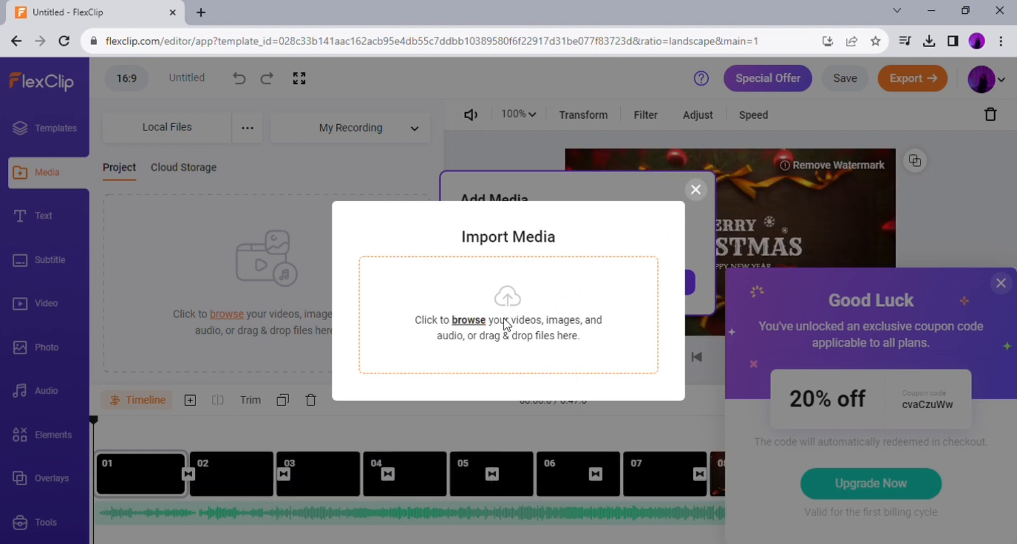
Dismiss the media import dialog and the coupon offer, and go through the three-part editor introduction to its end
left_click(698, 190)
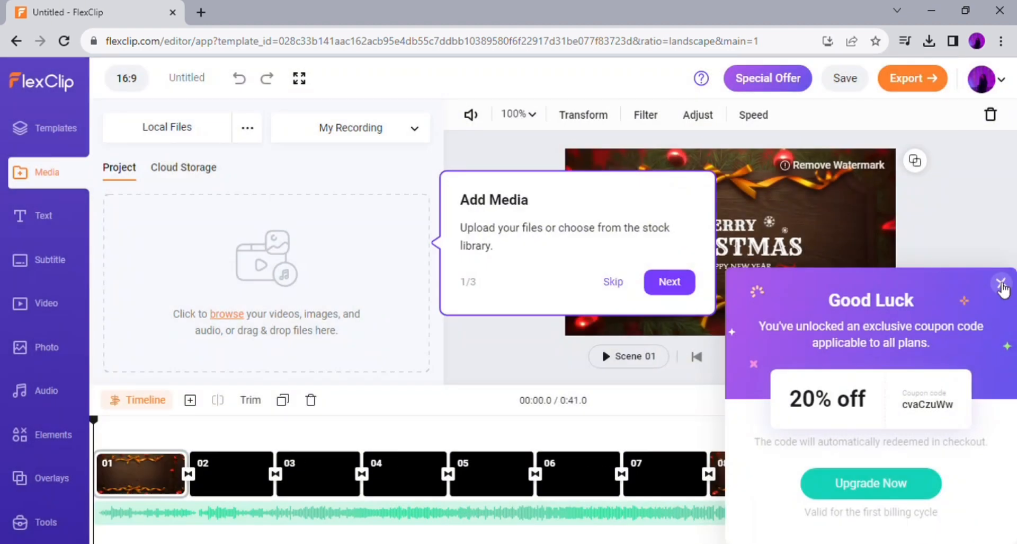
left_click(1008, 286)
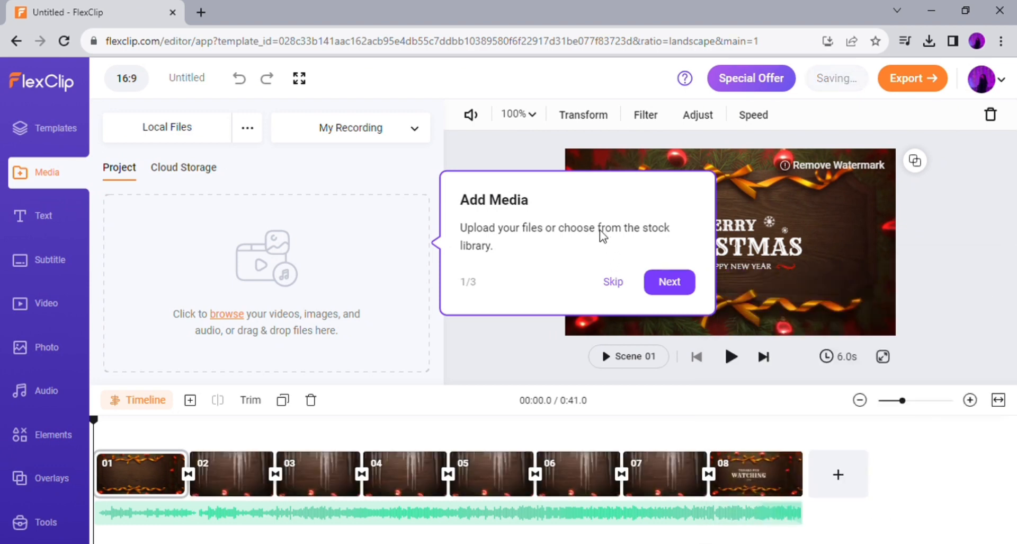
left_click(667, 283)
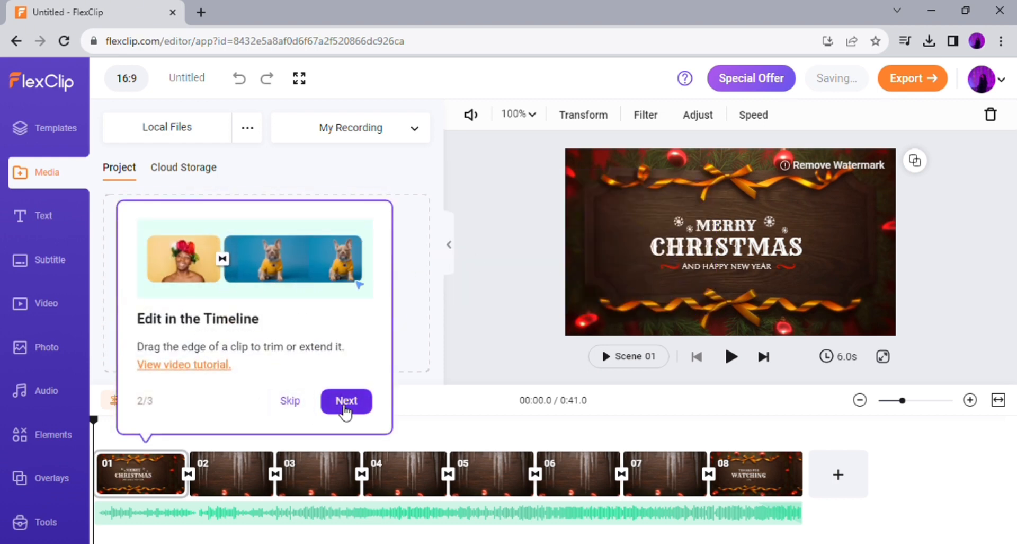
left_click(346, 401)
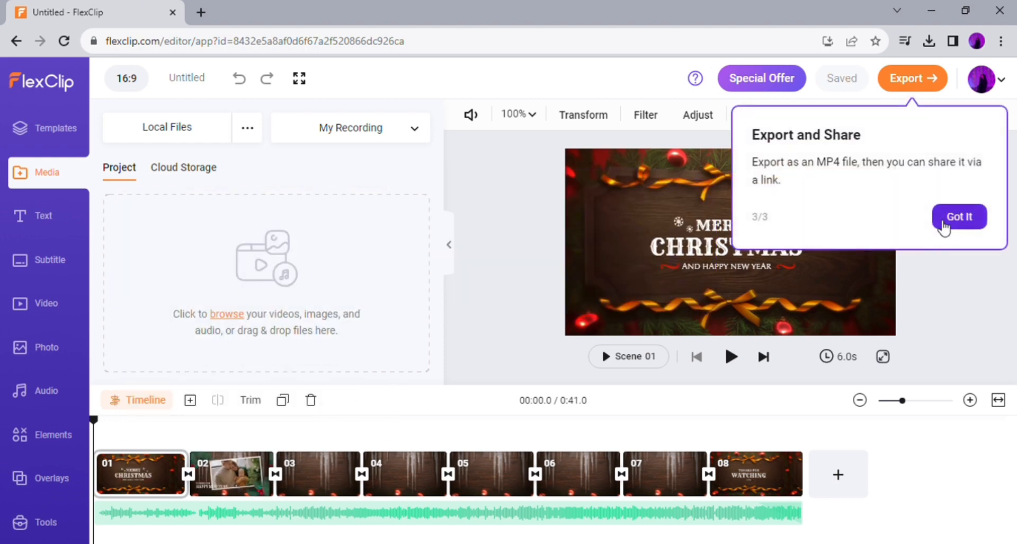
left_click(961, 220)
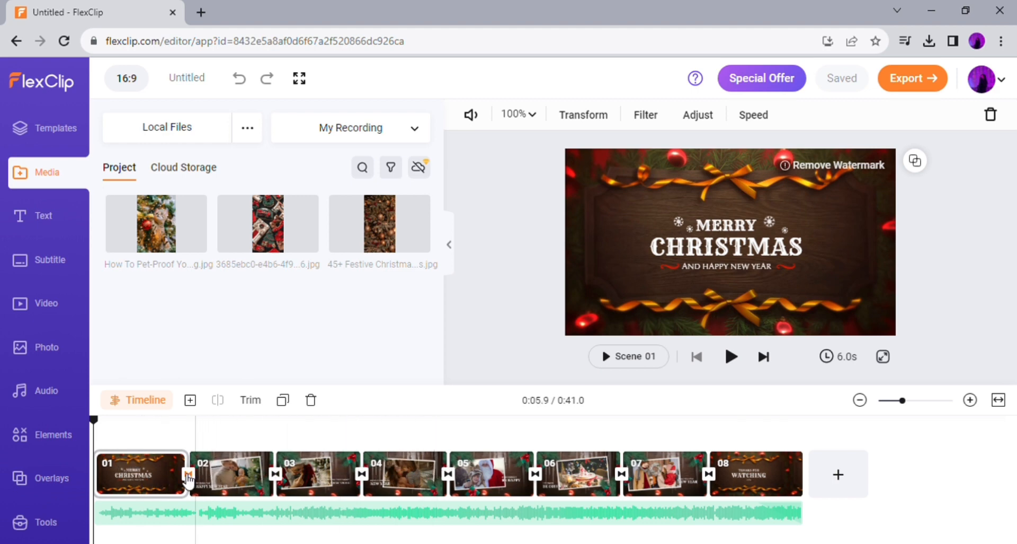
Look through the template's scenes 01 to 08 on the timeline to see their photos and texts
left_click(154, 480)
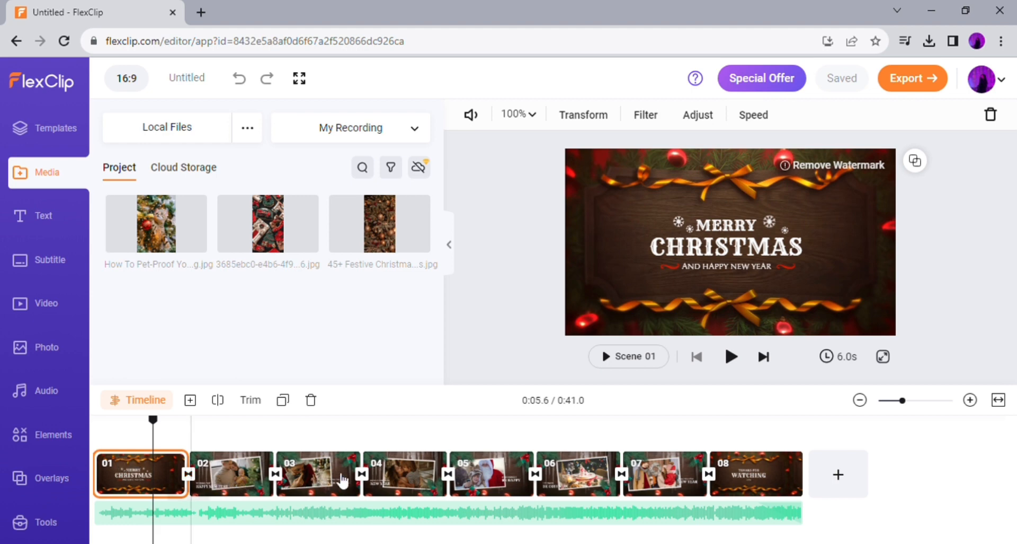
left_click(213, 477)
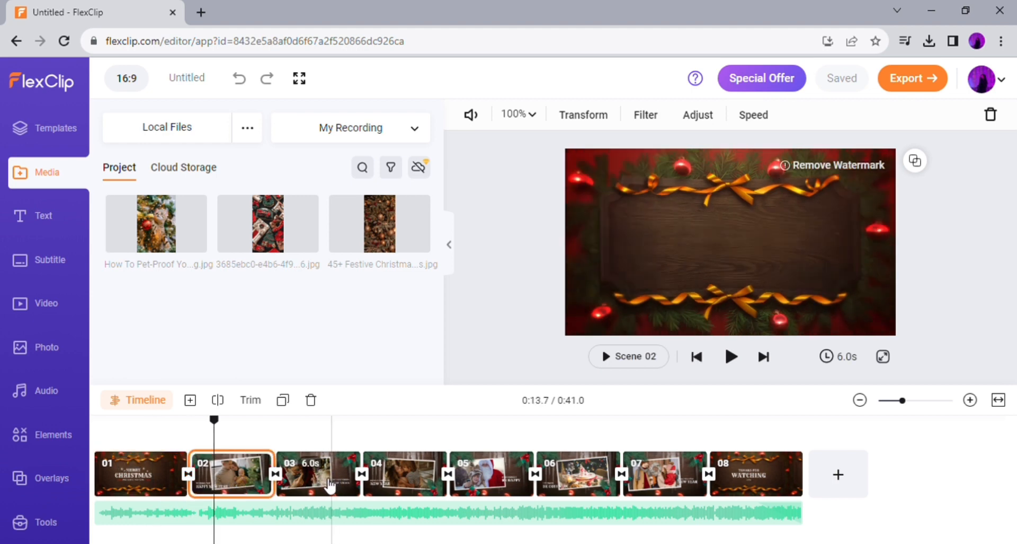
left_click(330, 483)
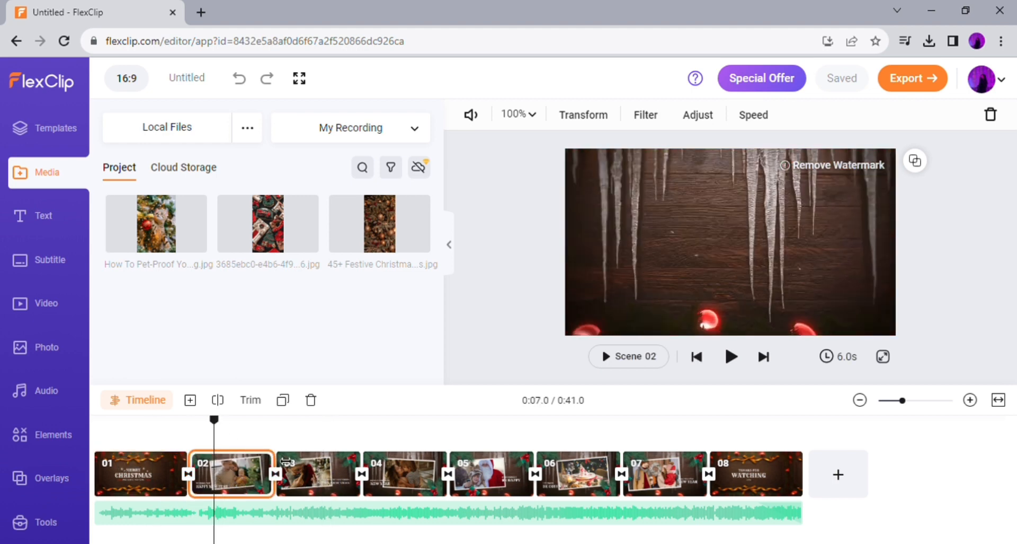
left_click(334, 484)
left_click(417, 484)
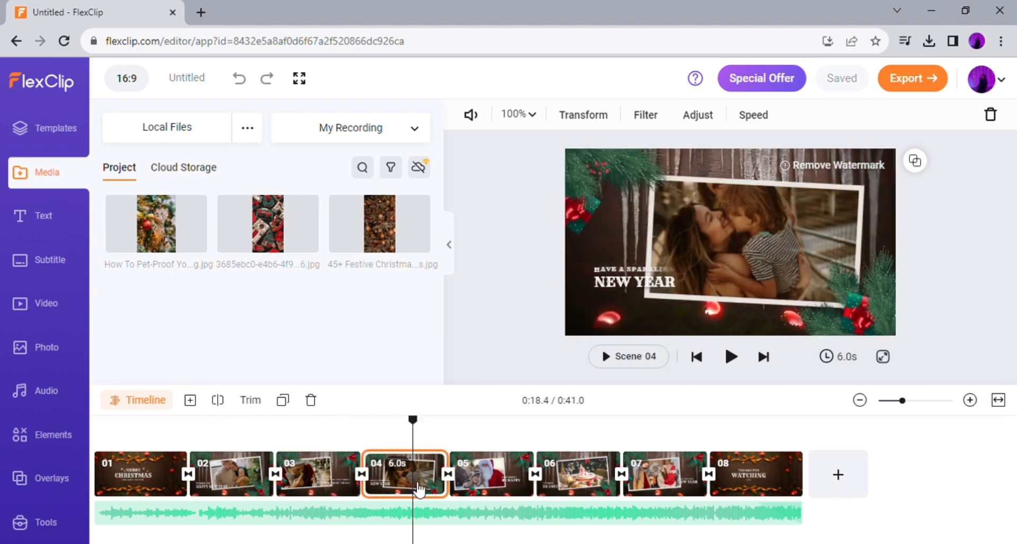
left_click(492, 485)
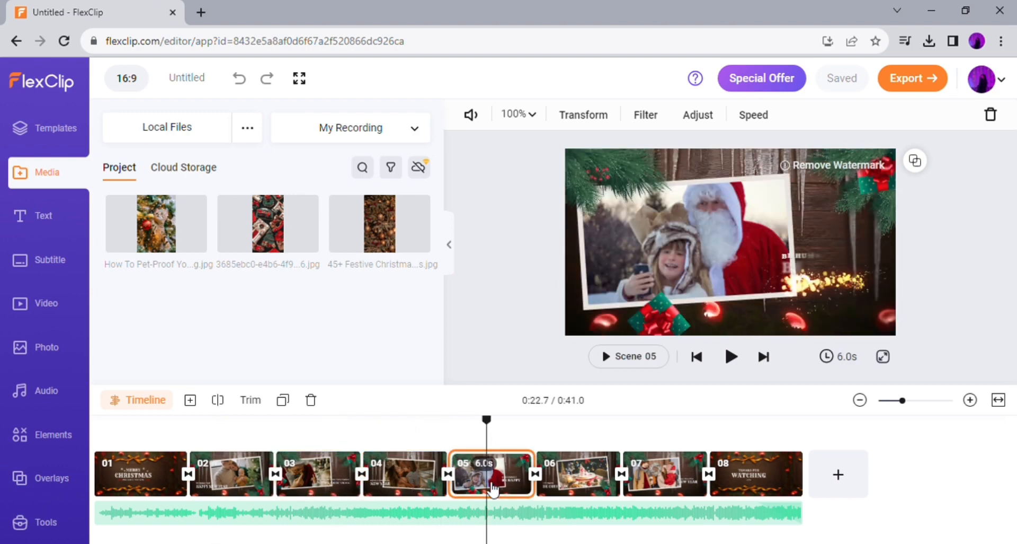
left_click(556, 489)
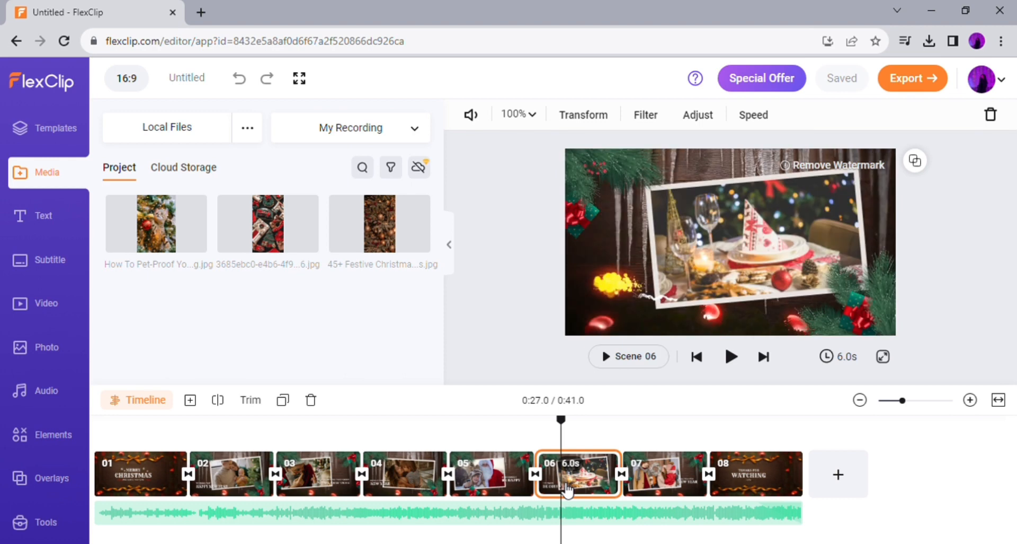
left_click(665, 490)
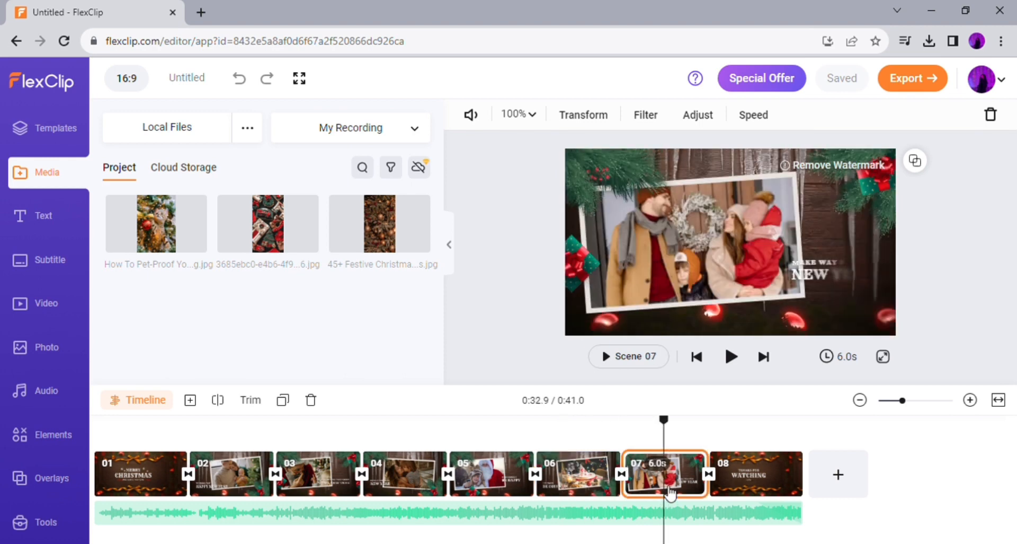
left_click(751, 491)
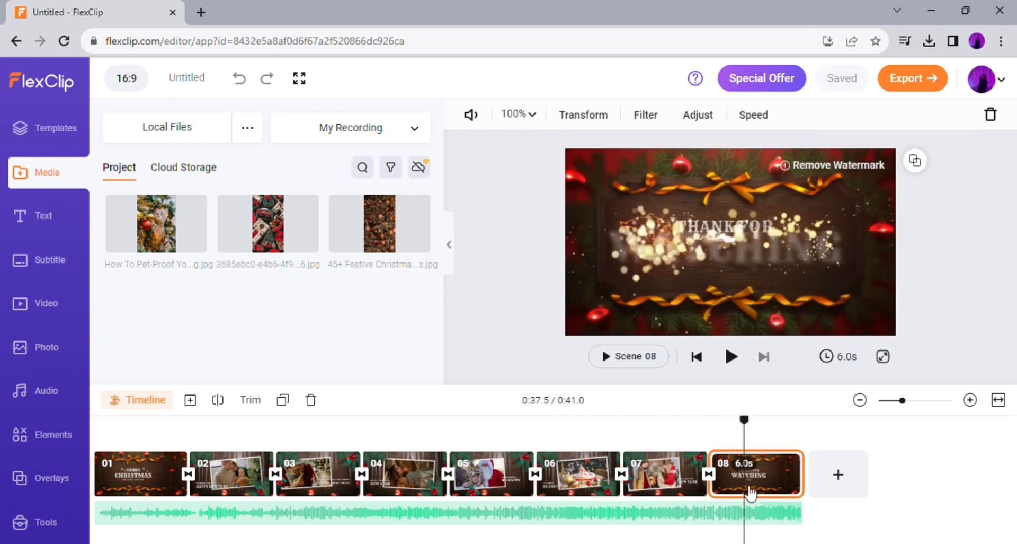
Replace "MERRY" in scene 01 with "It's the most wonderful time" and fit it on two lines above "CHRISTMAS"
left_click(131, 490)
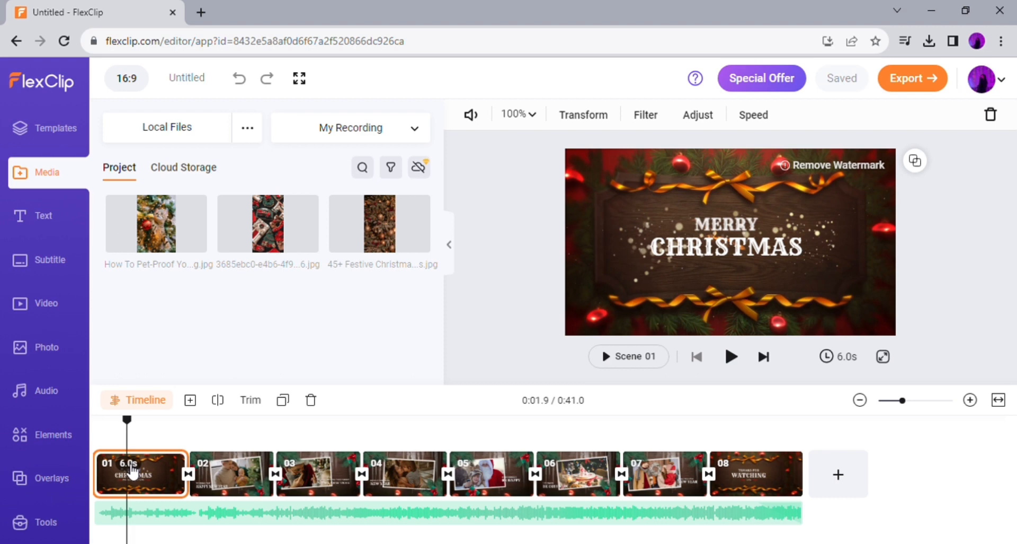
left_click(745, 231)
left_click(744, 232)
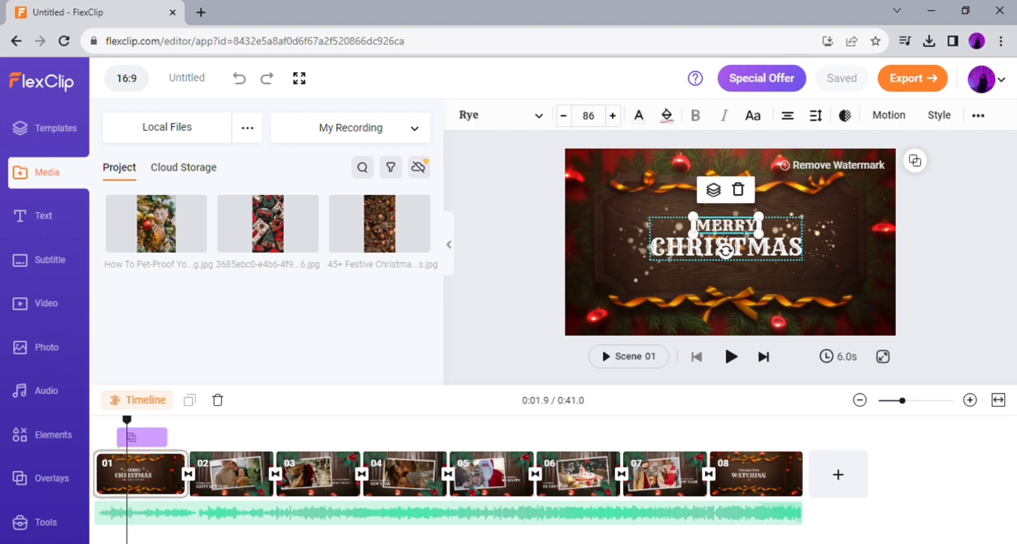
type("It's the wonderful time")
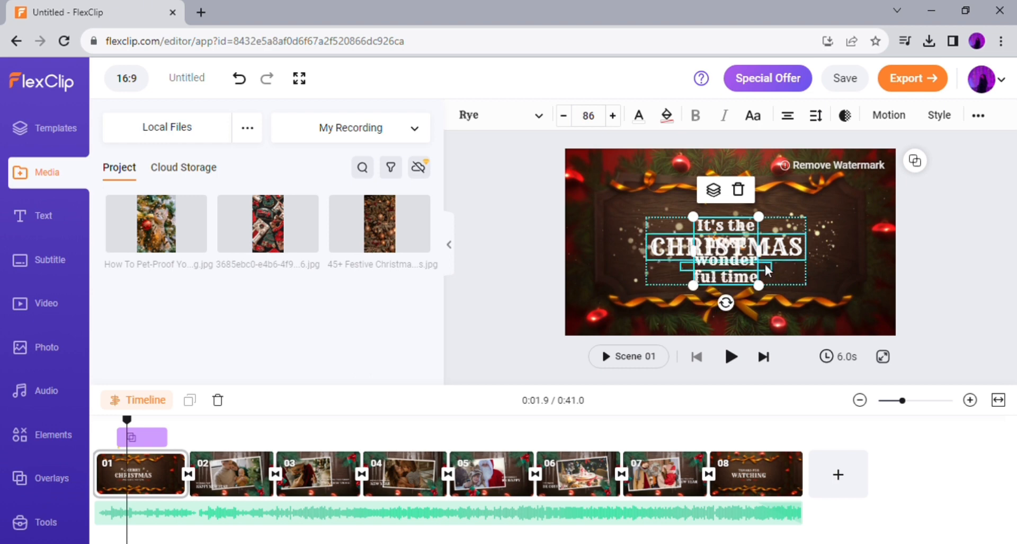
left_click_drag(758, 250, 798, 228)
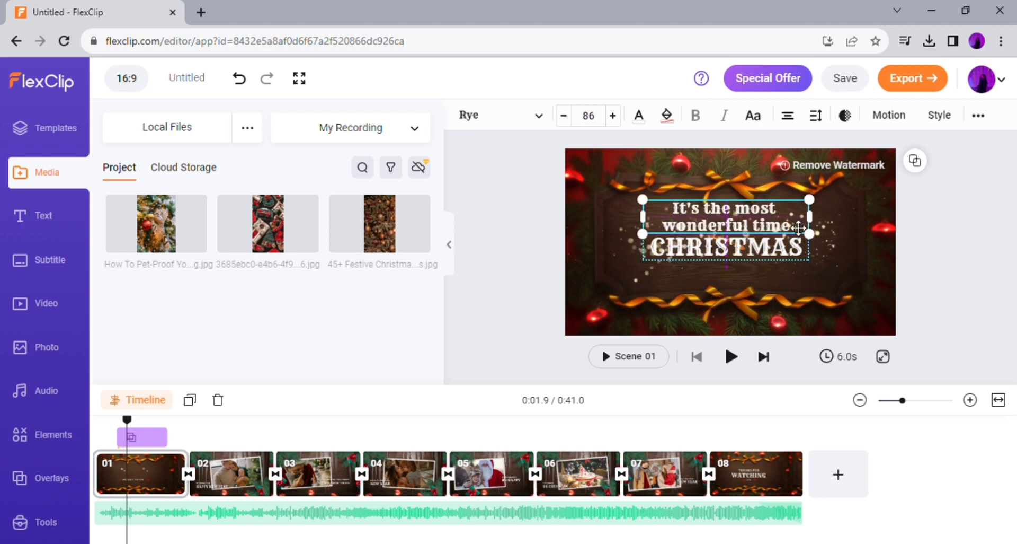
Replace "CHRISTMAS" in scene 01 with "OF THE YEAR!", widen it to a single line and place it below the first text
double_click(777, 249)
type("OF THE YEAR!")
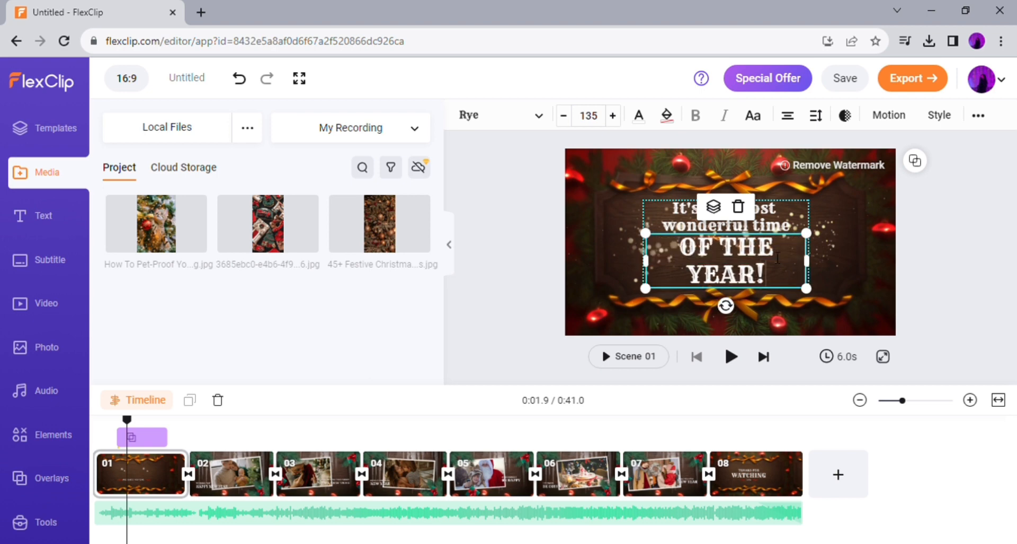
left_click_drag(813, 267, 774, 257)
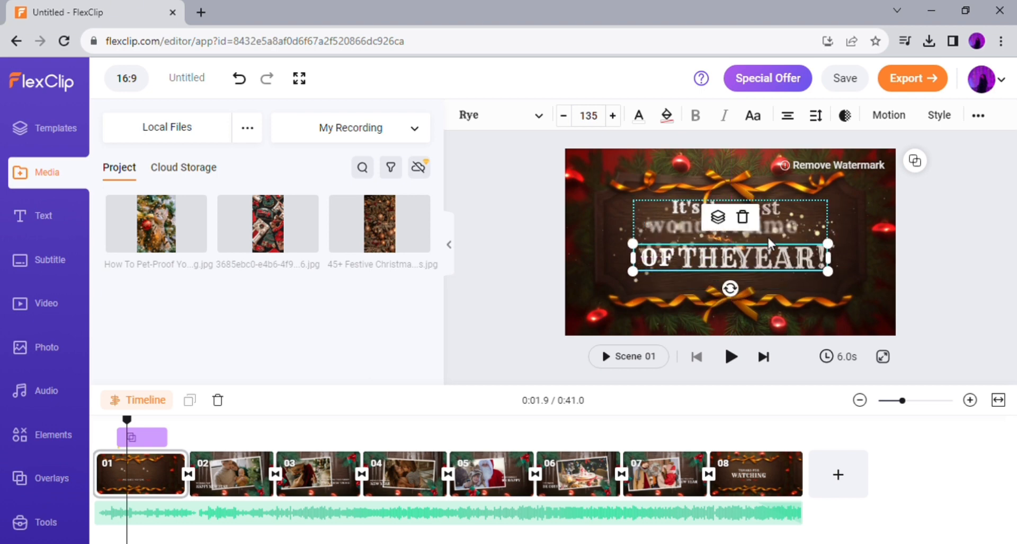
Adjust the placement of the title texts on scene 01's wooden board so the lines sit neatly under each other
left_click(798, 234)
left_click_drag(736, 221, 746, 238)
left_click(730, 257)
left_click(836, 254)
left_click(735, 270)
left_click(763, 238)
double_click(723, 258)
left_click(674, 272)
Play back the edited title animation of scene 01 from about one second in
mouse_move(127, 421)
left_mouse_down()
mouse_move(115, 423)
mouse_move(138, 423)
mouse_move(115, 423)
left_mouse_up()
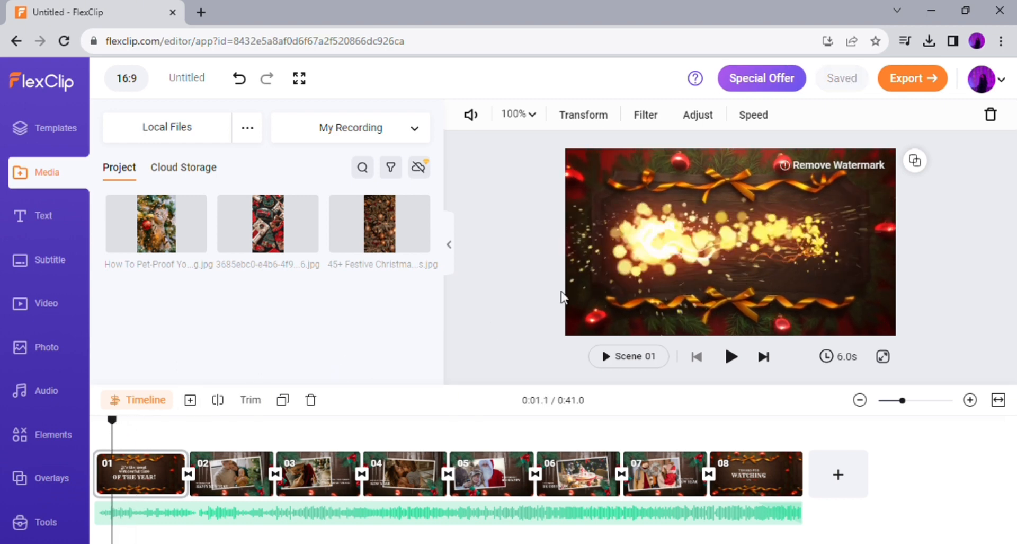
left_click(731, 356)
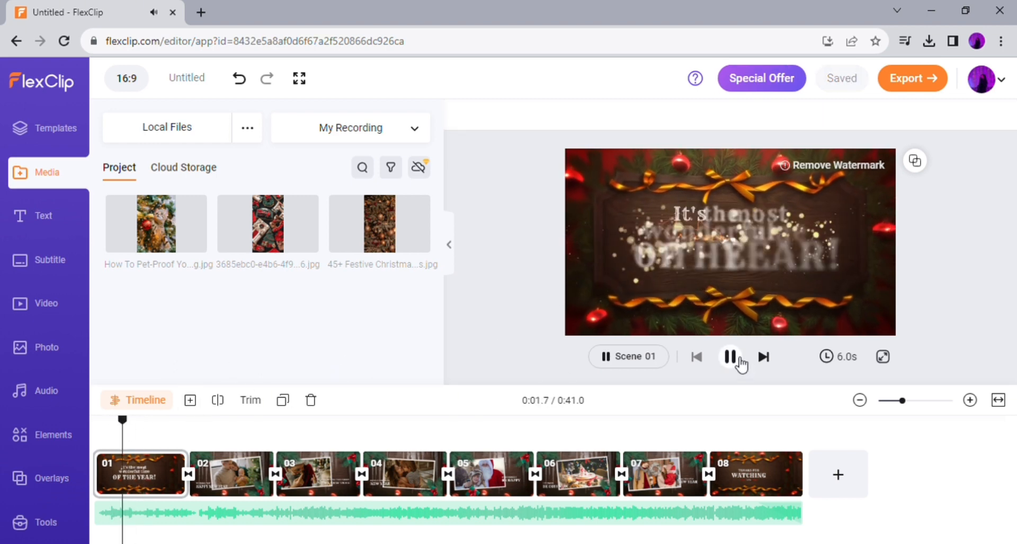
left_click(731, 356)
Replace the family photo in scene 02 with the uploaded picture of red and white Christmas cookies
left_click(228, 473)
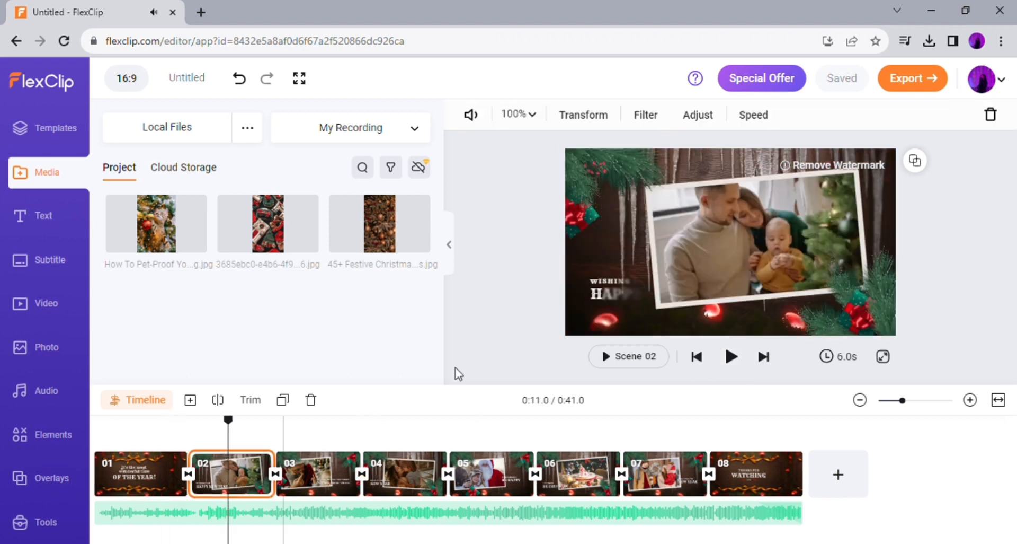
left_click(700, 262)
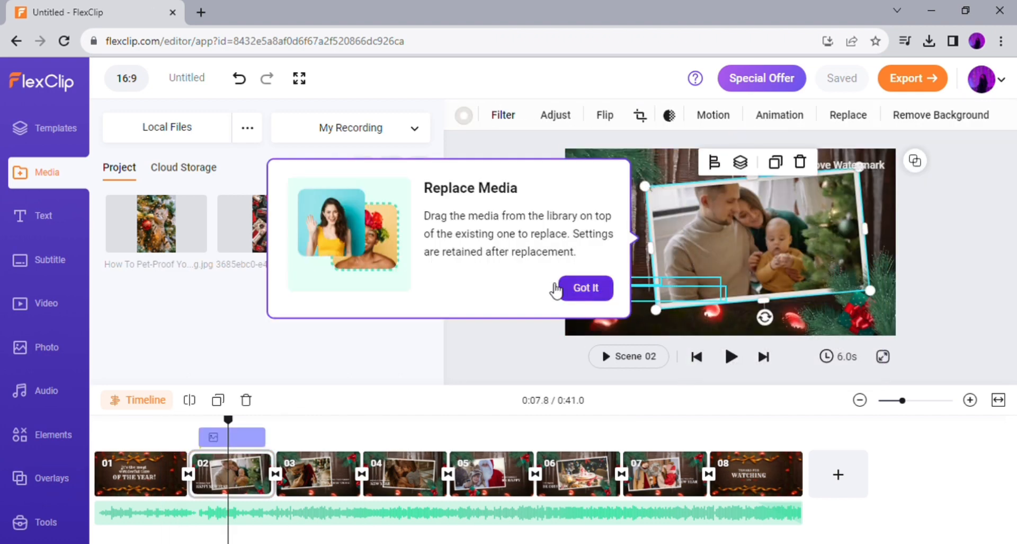
left_click(259, 234)
left_click(587, 291)
left_click_drag(279, 233, 744, 257)
left_click(763, 235)
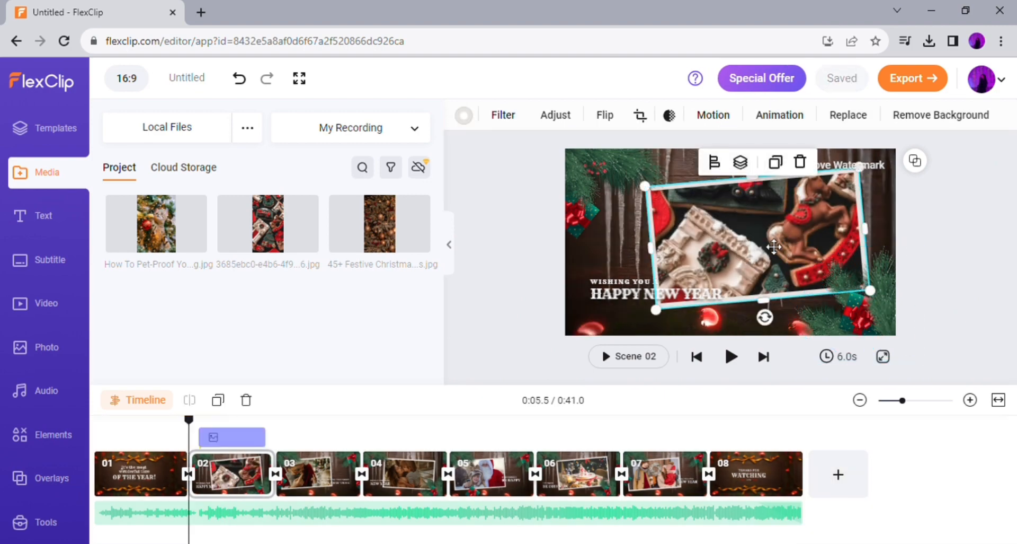
Replace the photo in scene 03 with the uploaded "45+ Festive Christmas" picture of ornaments and fir branches
left_click(309, 472)
left_click_drag(402, 248, 794, 301)
left_click_drag(277, 423, 330, 427)
left_click(259, 467)
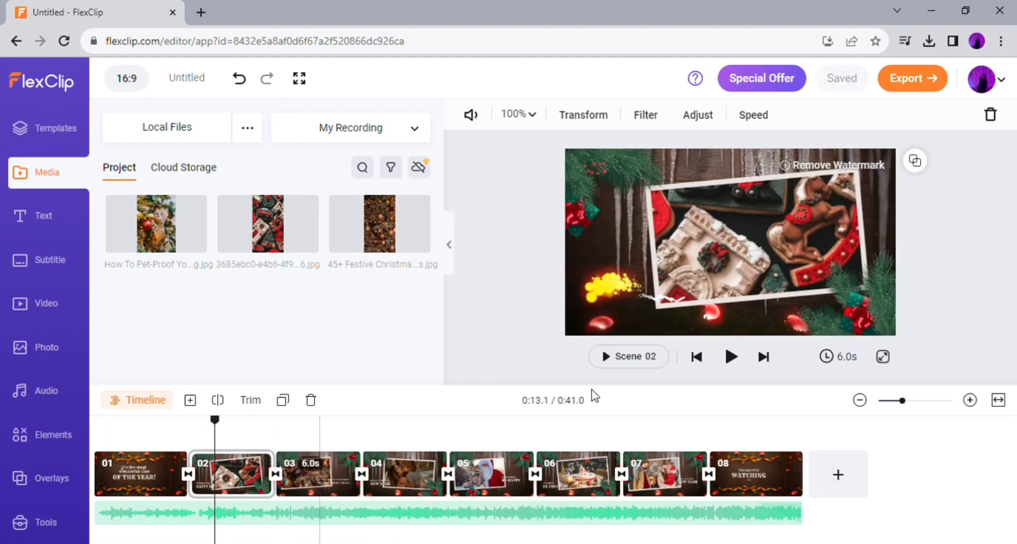
Replace scene 04's photo with the "How To Pet-Proof" kitten picture and shift its crop so the kitten's face is inside the frame
left_click(408, 473)
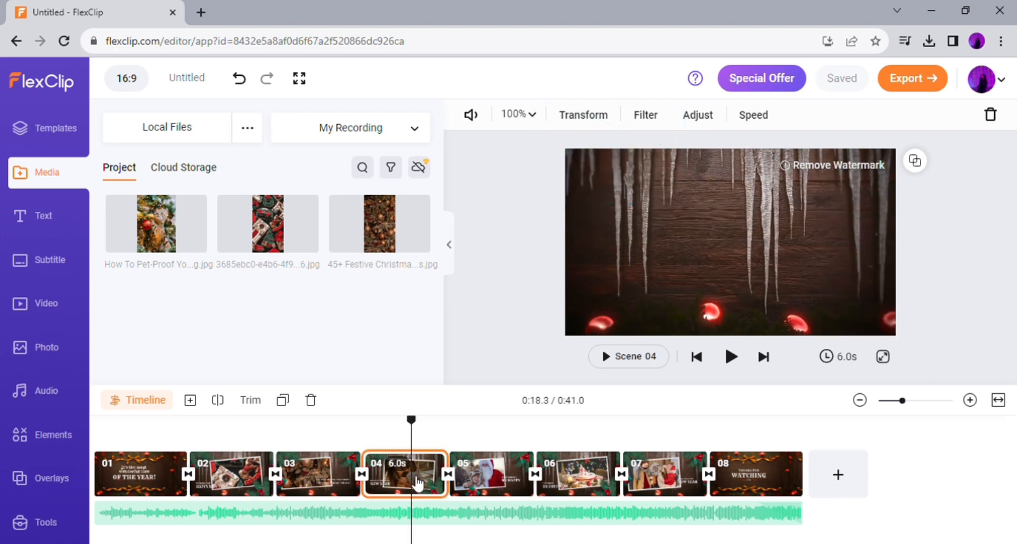
left_click_drag(159, 228, 731, 264)
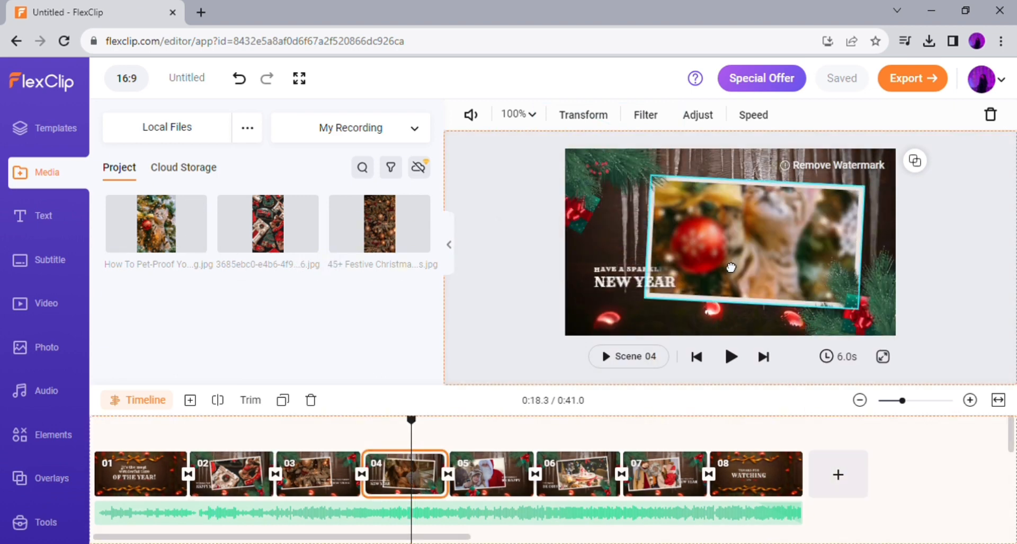
left_click_drag(365, 419, 421, 420)
left_click(775, 229)
double_click(774, 229)
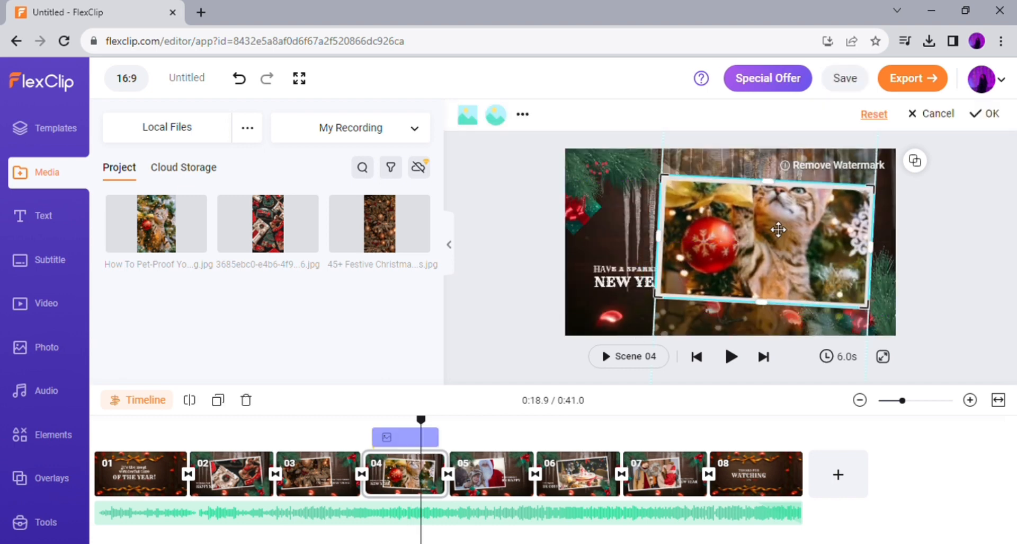
left_click_drag(779, 227, 786, 257)
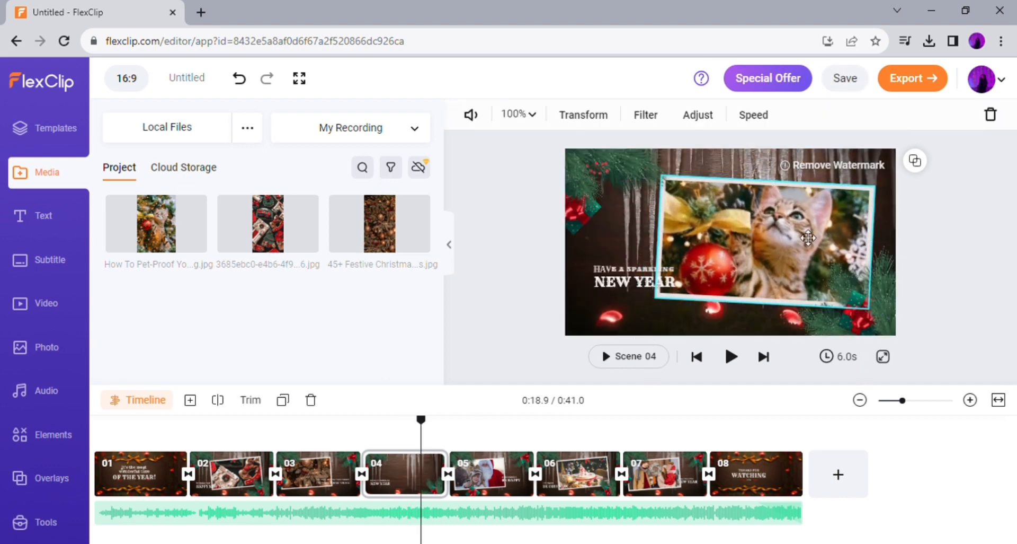
Delete scenes 05, 06 and 07 together, keeping the closing "Thanks for watching" scene
left_click(488, 486)
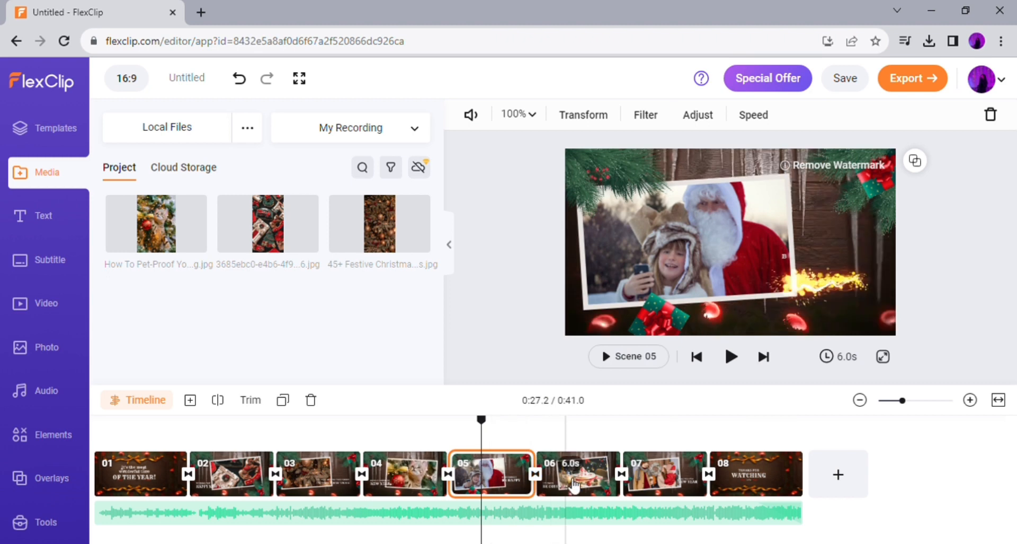
left_click(572, 486, "shift")
left_click(682, 487, "shift")
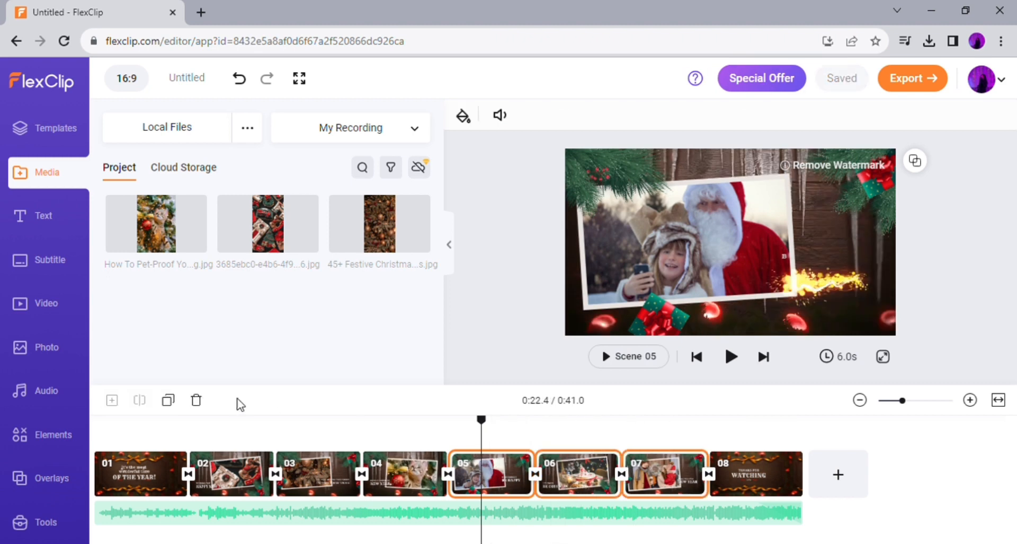
left_click(196, 401)
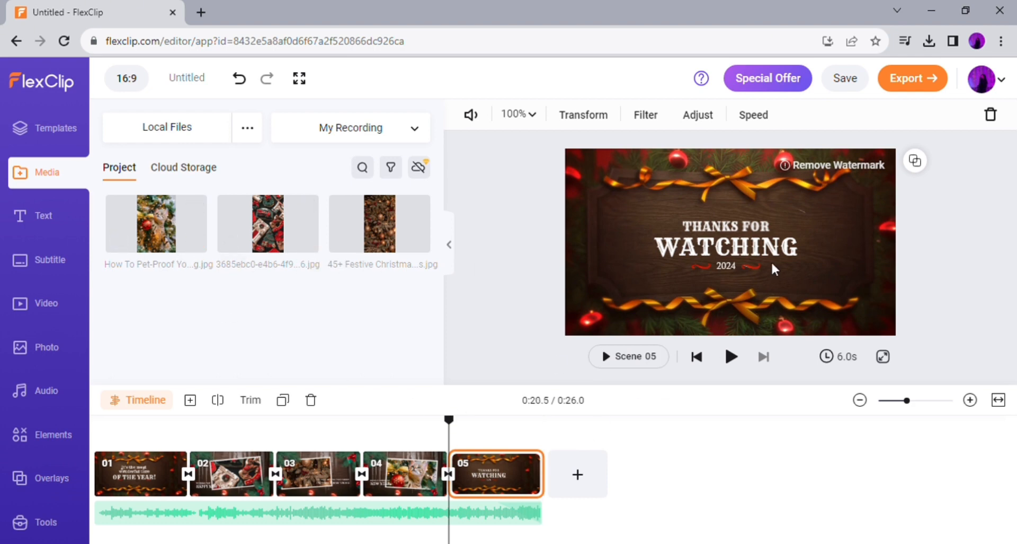
In the closing scene, change the year to 2023 and replace "THANKS FOR" with "Merry Christmas"
left_click(737, 267)
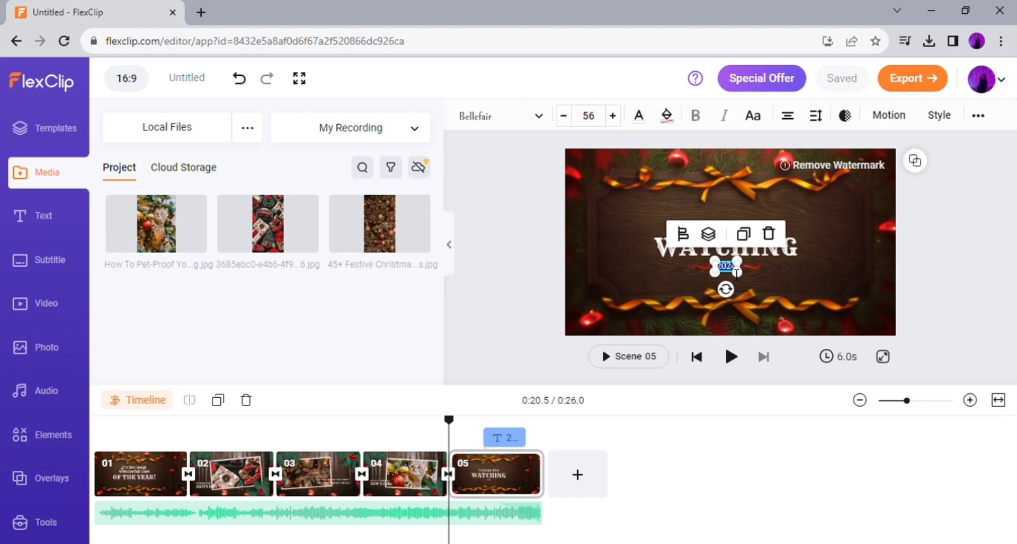
left_click(726, 227)
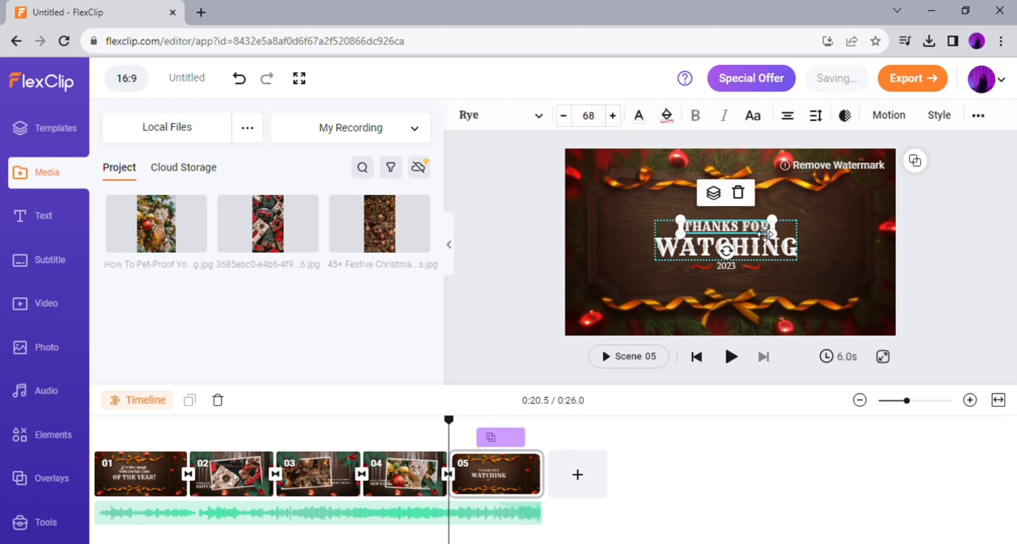
type("Merry Christmas")
Replace "WATCHING" with "and Happy New Year", then resize and arrange the closing texts with the smaller line under "Merry Christmas"
left_click(727, 248)
type("and Happy New Year")
left_click_drag(804, 248, 844, 241)
left_click(730, 256)
left_click(588, 116)
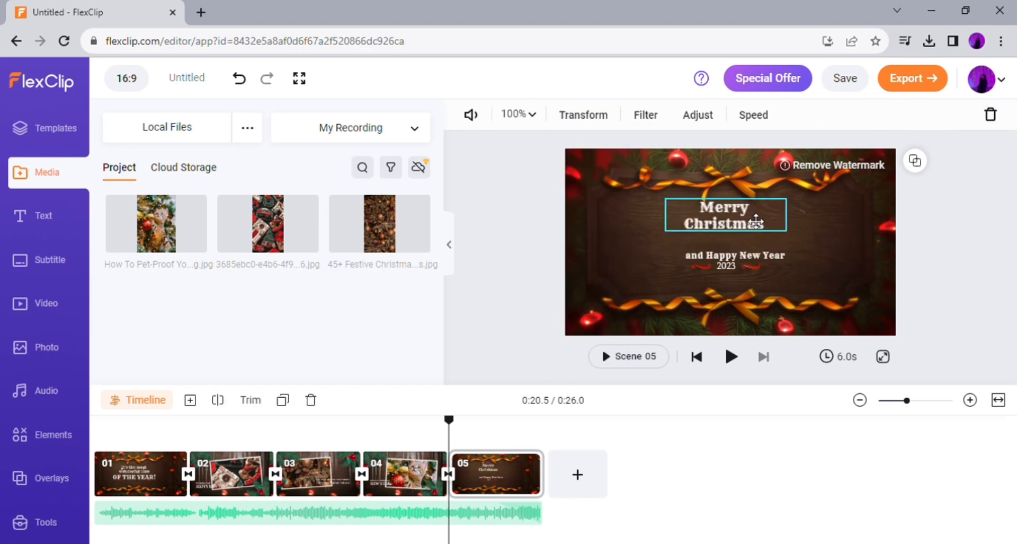
left_click(593, 247)
Browse the element categories for a decoration that suits the closing scene
left_click(46, 435)
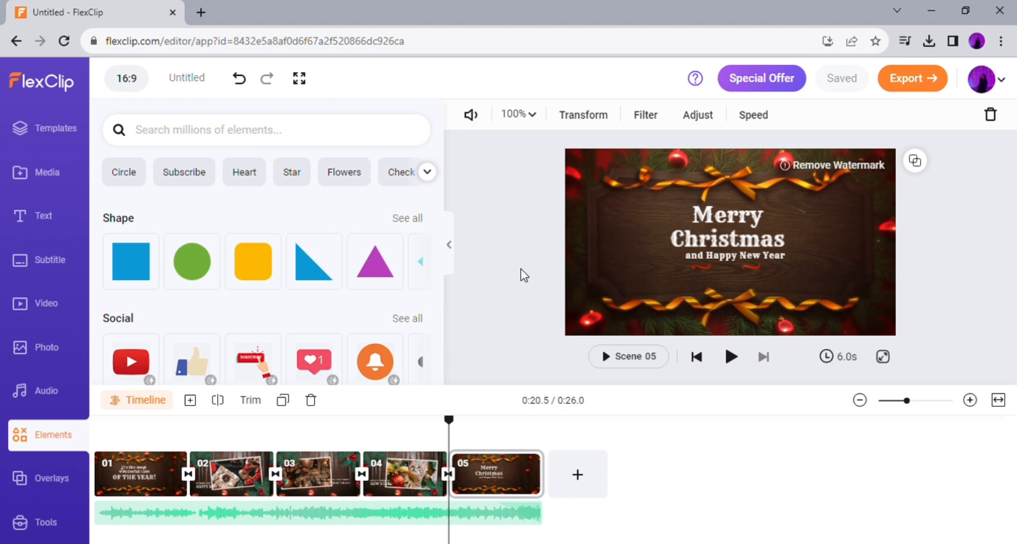
scroll(282, 267, "down", 3)
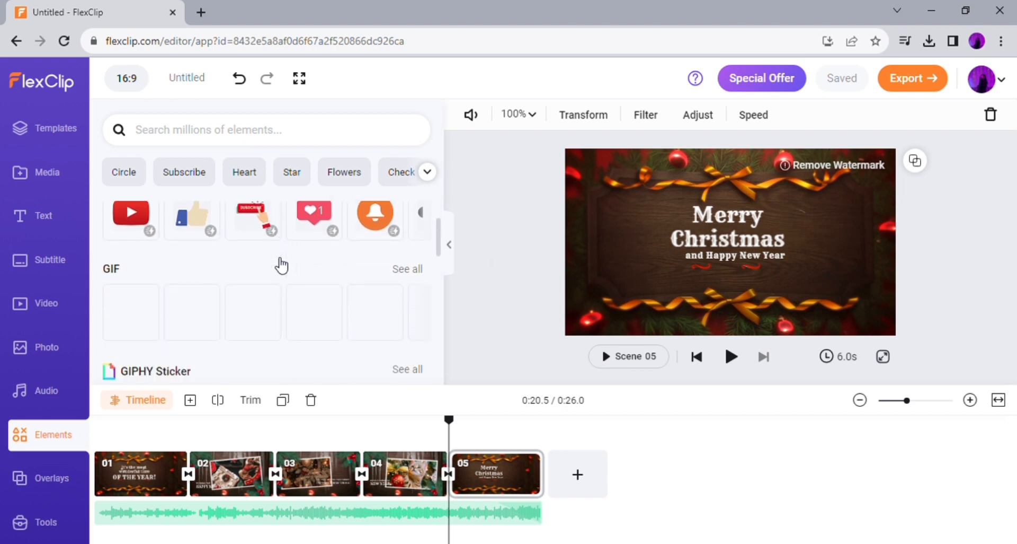
scroll(338, 309, "down", 3)
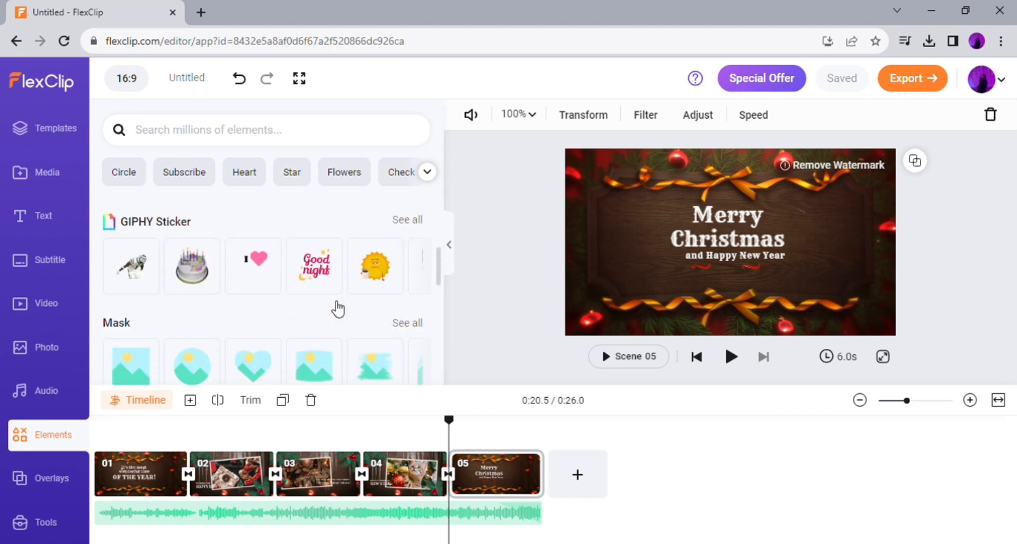
scroll(337, 308, "down", 3)
scroll(337, 308, "down", 4)
scroll(334, 304, "down", 3)
scroll(334, 308, "down", 2)
scroll(334, 305, "up", 2)
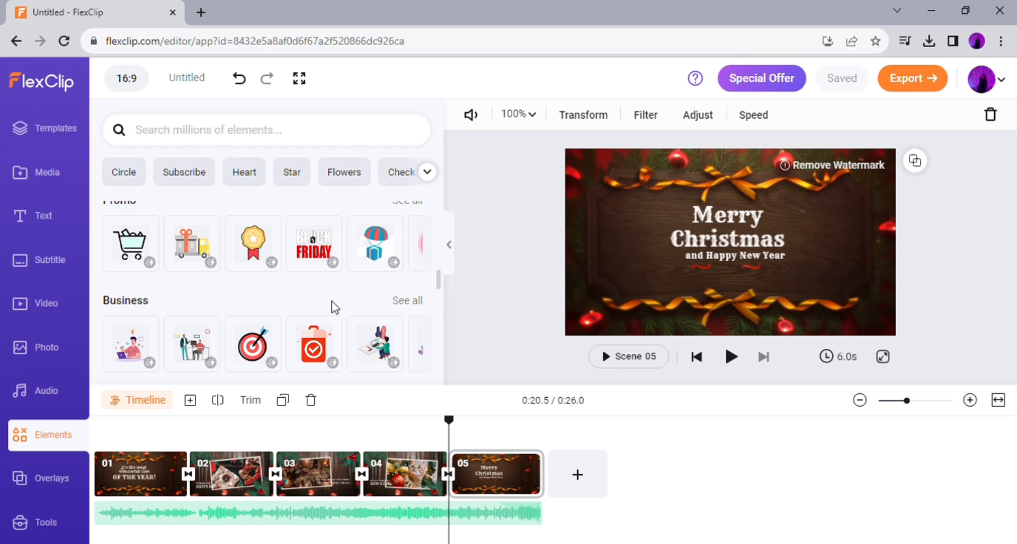
scroll(326, 309, "down", 5)
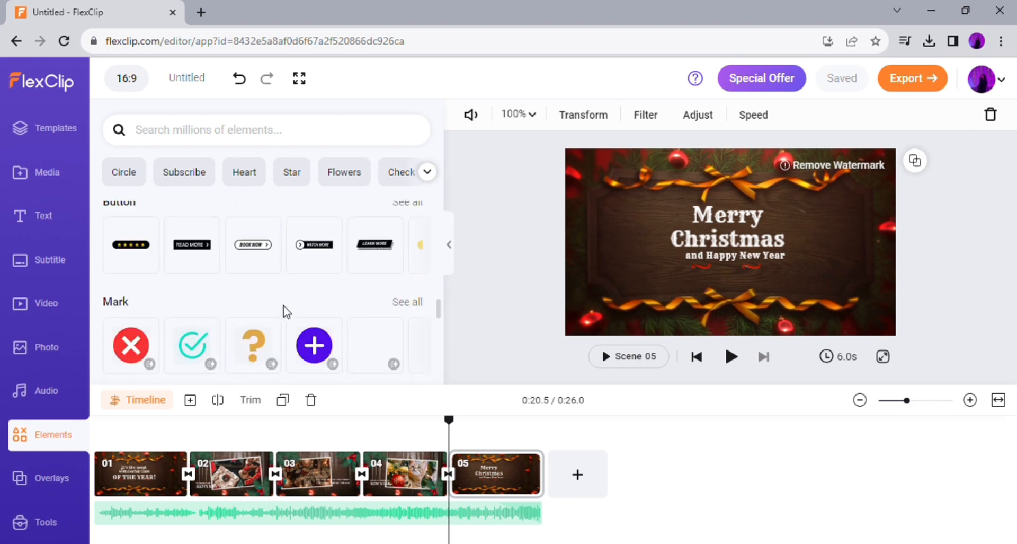
scroll(286, 312, "down", 3)
scroll(286, 311, "down", 4)
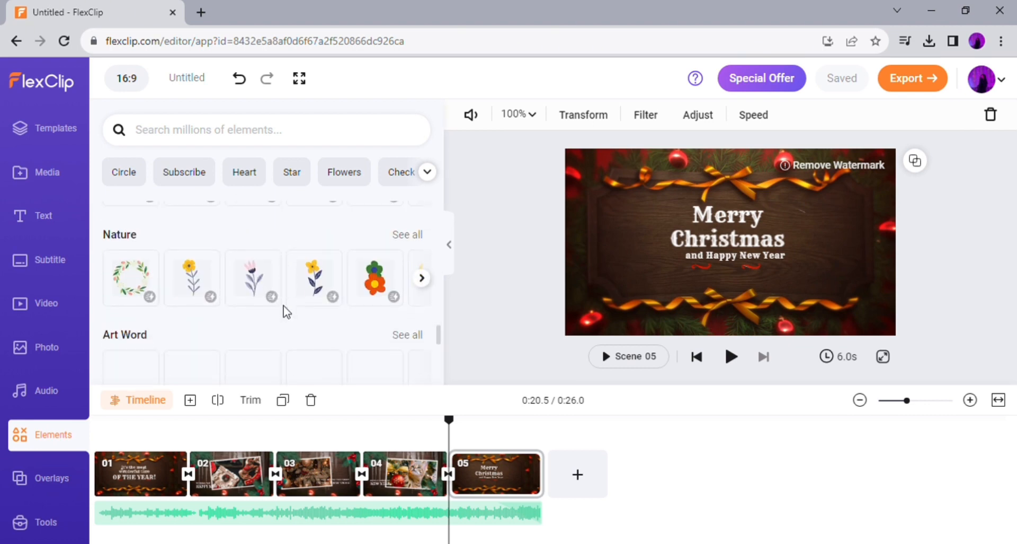
scroll(284, 312, "up", 10)
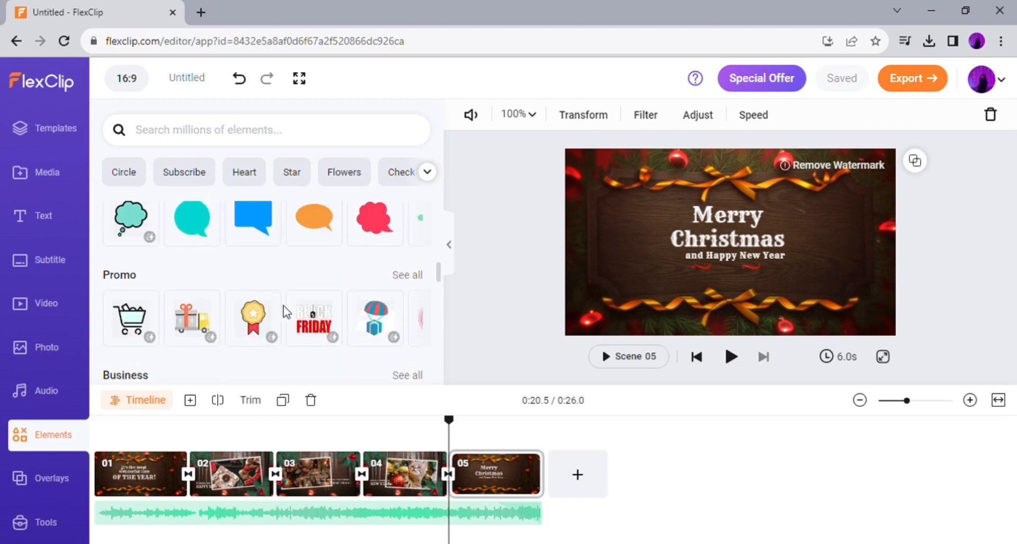
Search the elements for "snowflake" and add a small plain snowflake beneath the closing scene's text
left_click(272, 138)
type("snowflake")
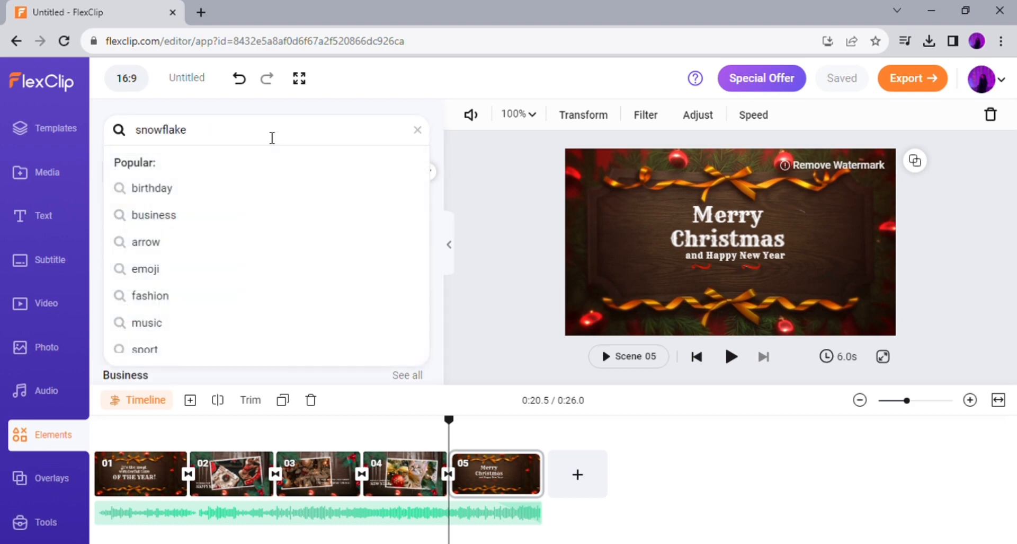
key("Return")
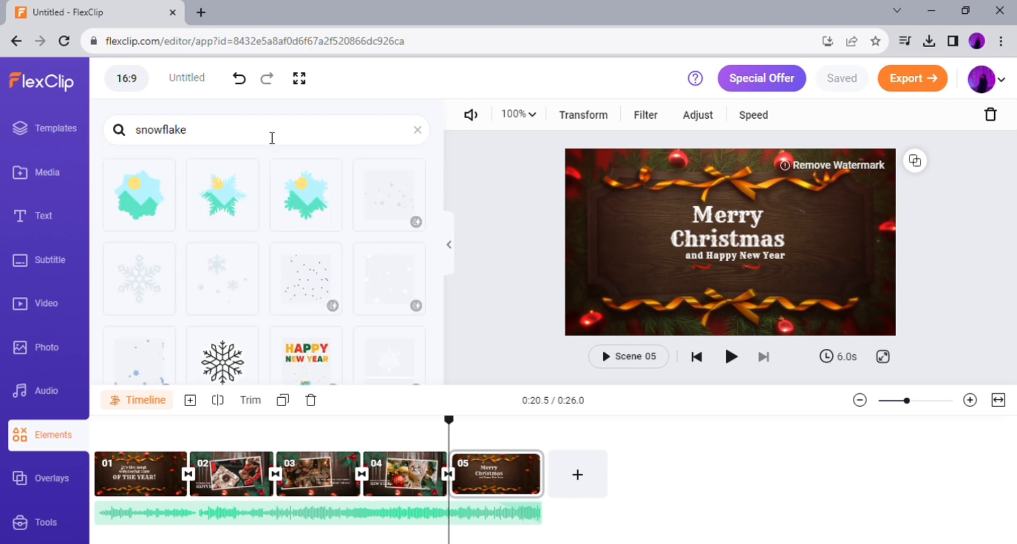
left_click(151, 291)
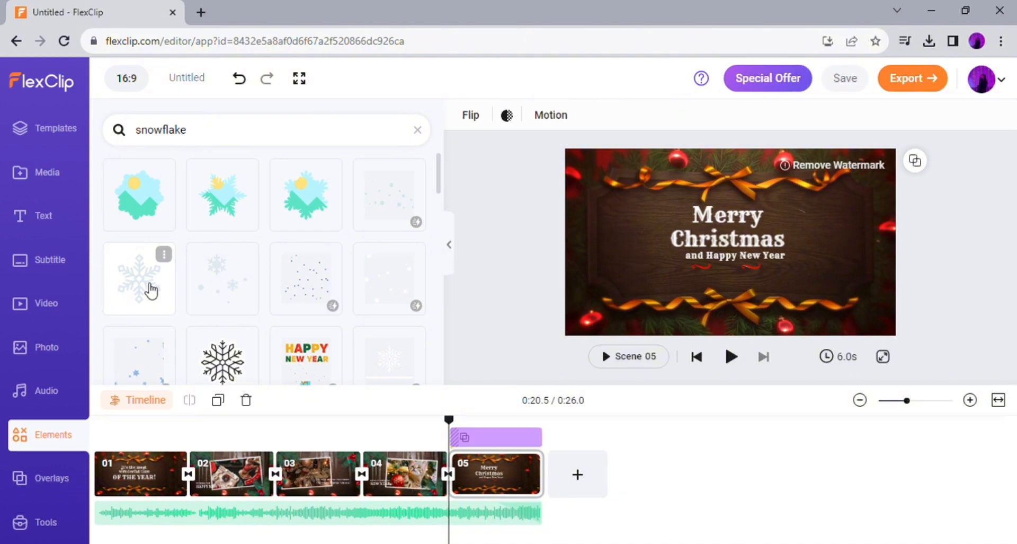
left_click(808, 281)
left_click(790, 278)
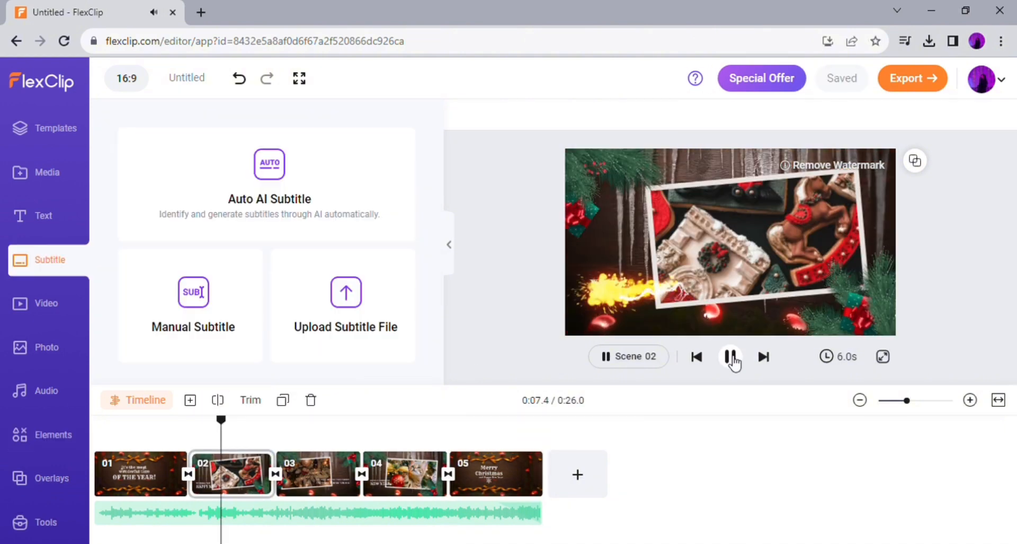
Delete the gift box decorations from the upper-left and lower-right corners of scene 02
left_click(574, 248)
key("Delete")
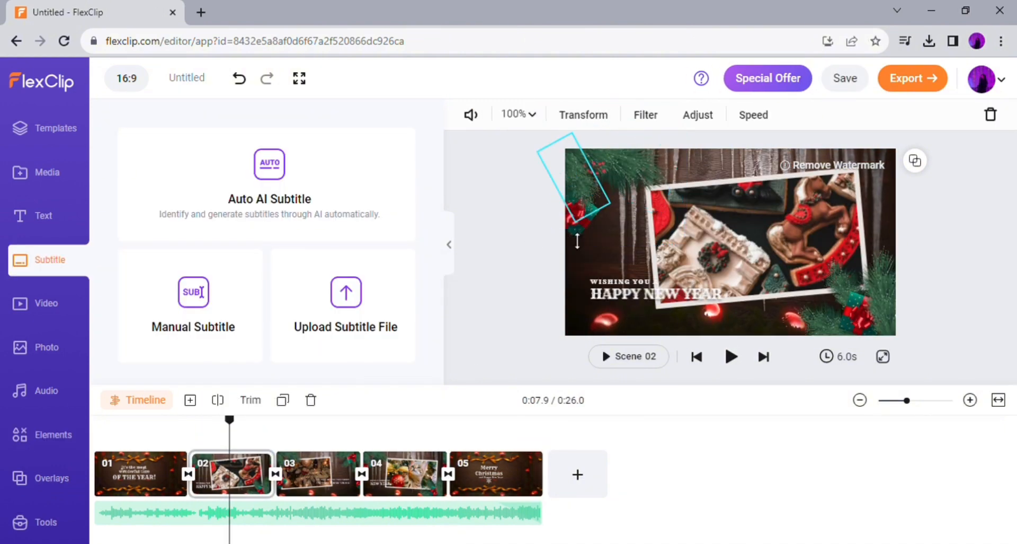
left_click(576, 239)
key("Delete")
left_click(863, 328)
left_click(862, 328)
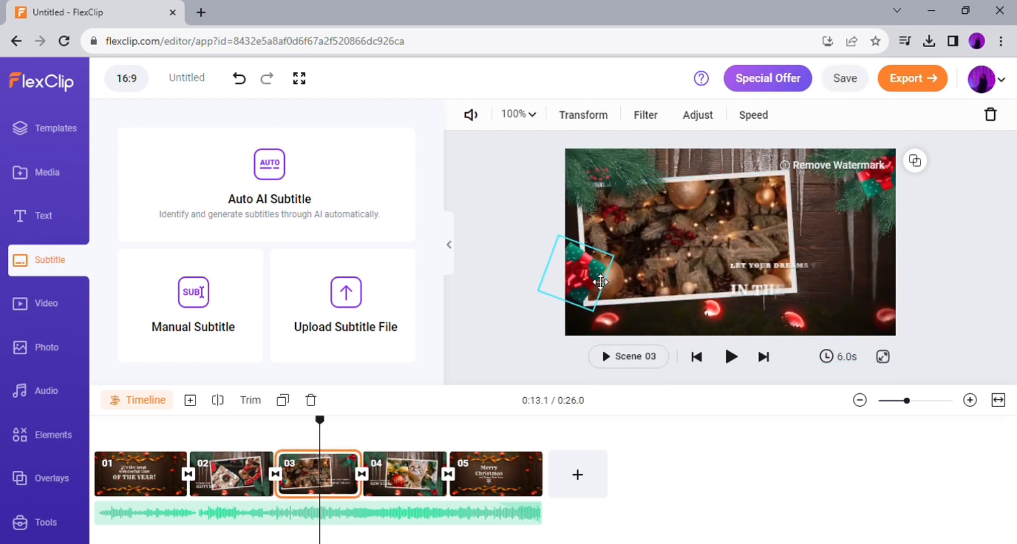
Remove the gift box decorations from the corners of scenes 03 and 04
left_click(877, 177)
left_click(892, 238)
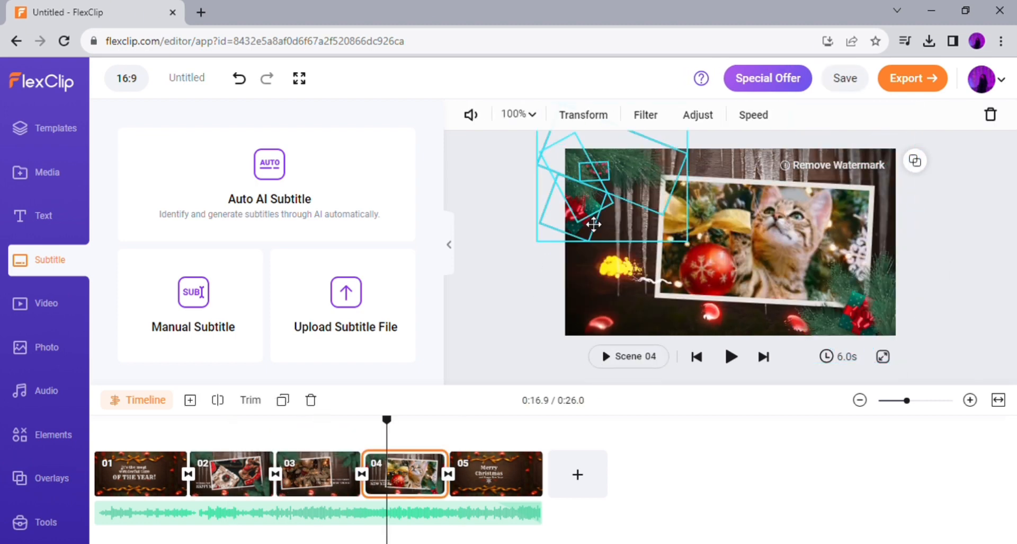
left_click(863, 312)
Search the elements for "present" and add the hanging Christmas tree sticker to scene 02
left_click(243, 489)
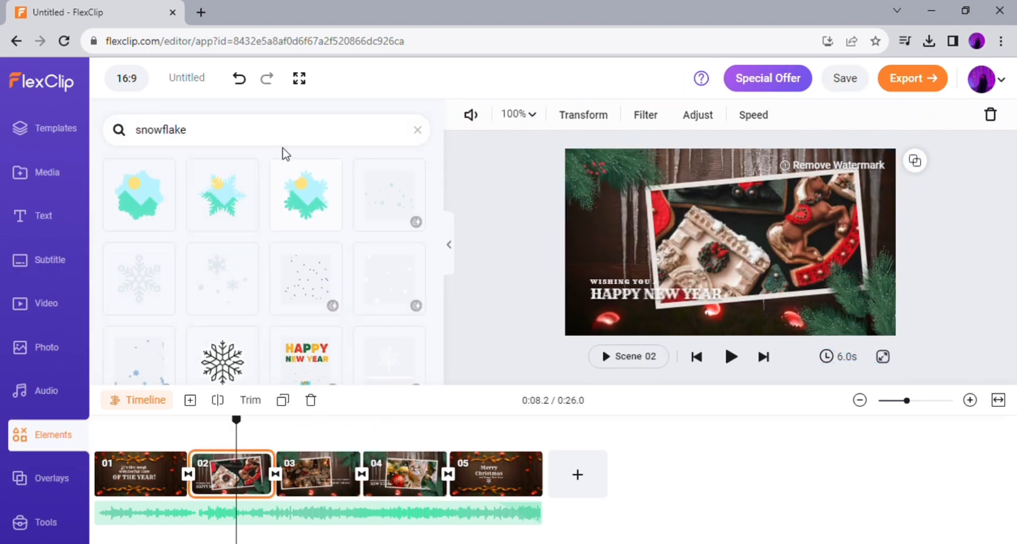
double_click(159, 130)
type("present")
key("Return")
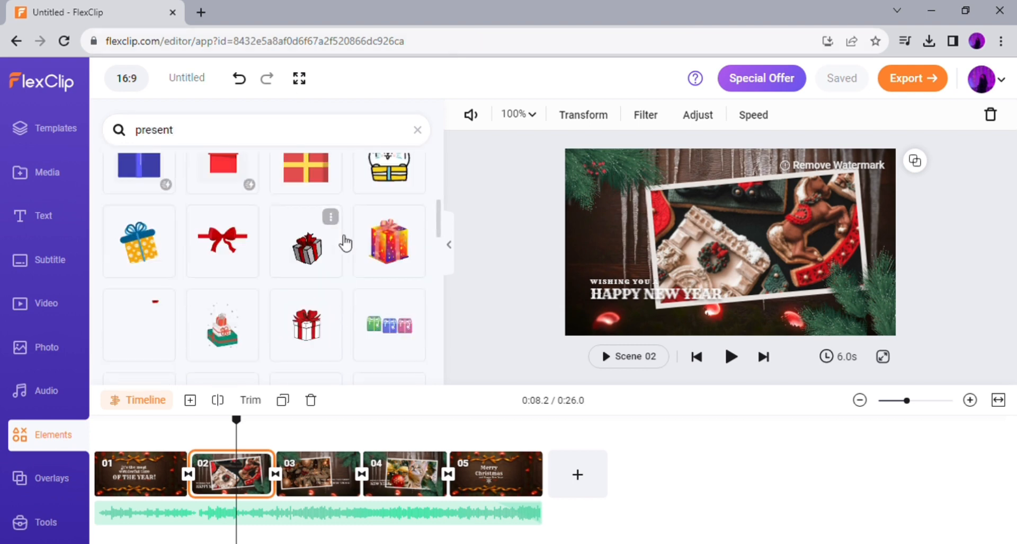
scroll(318, 233, "down", 3)
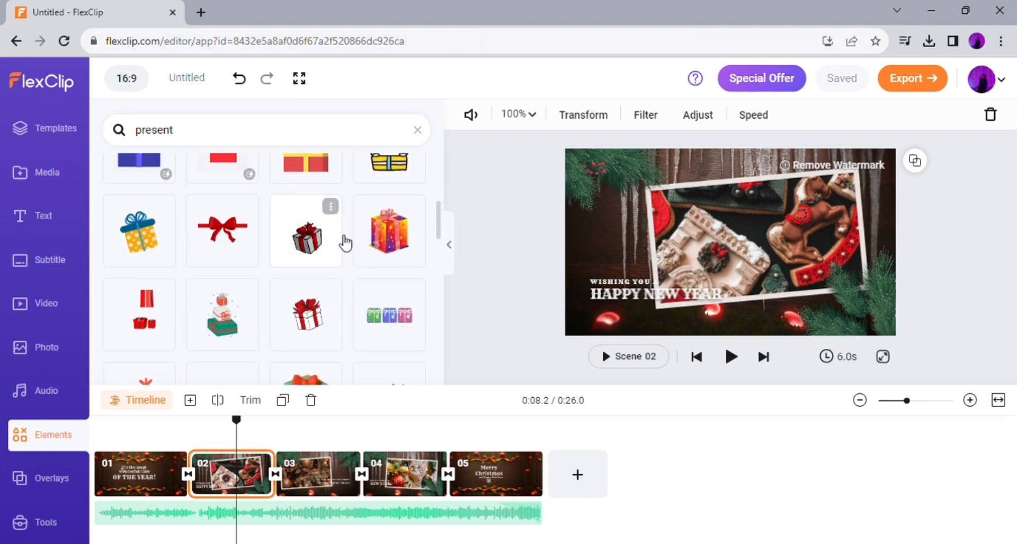
left_click(143, 332)
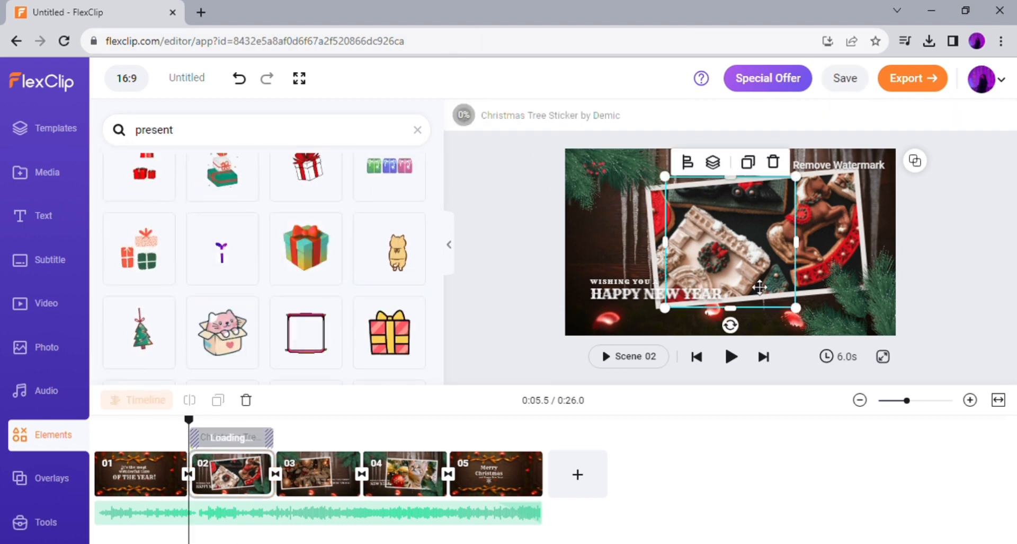
Shrink the Christmas tree sticker and place it over the fir branch in scene 02's upper-left corner
left_click_drag(727, 260, 598, 216)
left_click_drag(189, 420, 210, 422)
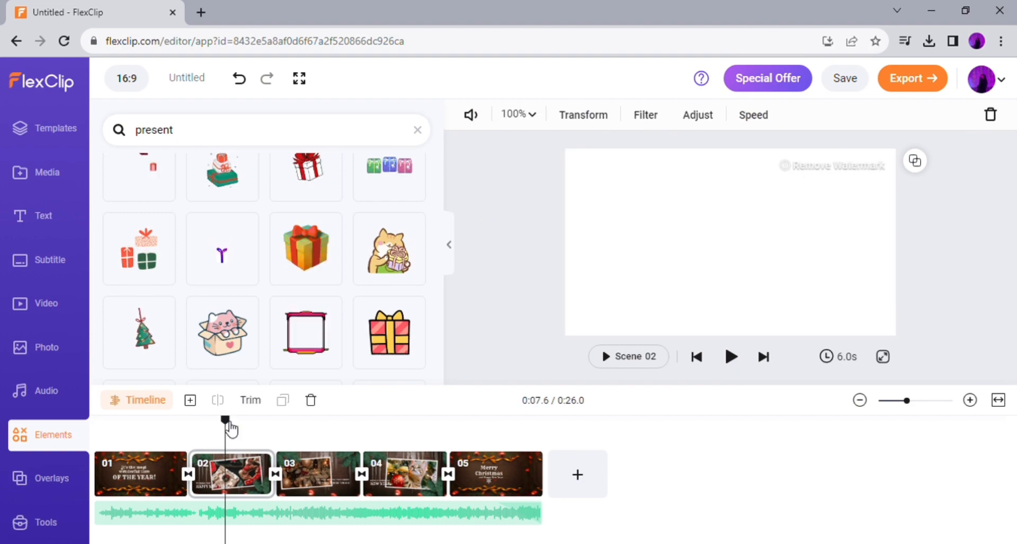
left_click(595, 250)
left_click_drag(667, 263, 611, 191)
Set the tree sticker to start at about 0:06.7 and last until scene 02 ends, and nudge it closer to the corner
left_click_drag(231, 437, 275, 439)
left_click_drag(193, 437, 213, 437)
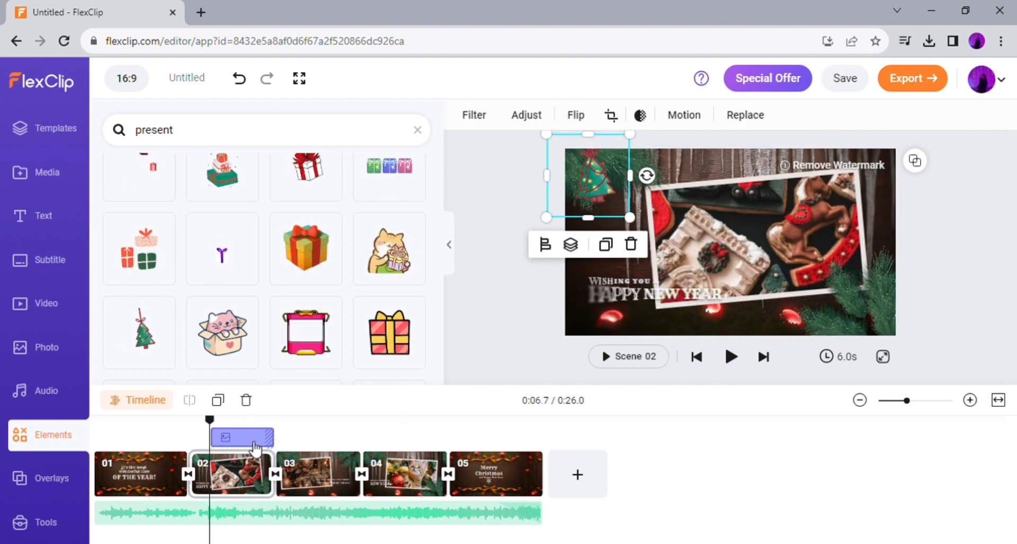
left_click(631, 200)
left_click(630, 201)
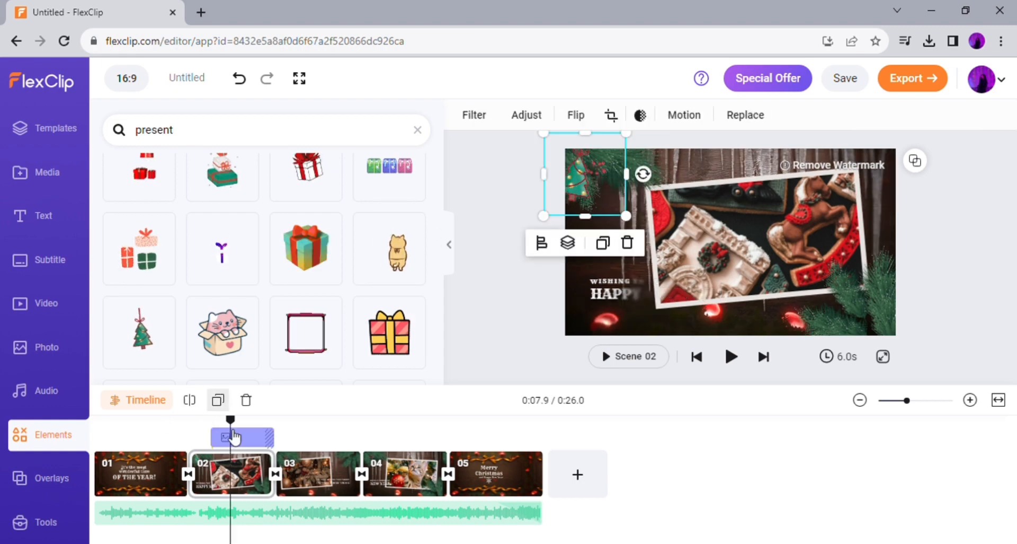
Copy the hanging Christmas tree sticker from scene 02 into the upper-left corner of scenes 03 and 04
mouse_move(257, 440)
left_mouse_down()
mouse_move(235, 444)
mouse_move(257, 443)
left_mouse_up()
left_click_drag(660, 210, 586, 207)
left_click(310, 475)
left_click(599, 180)
key("ctrl+c")
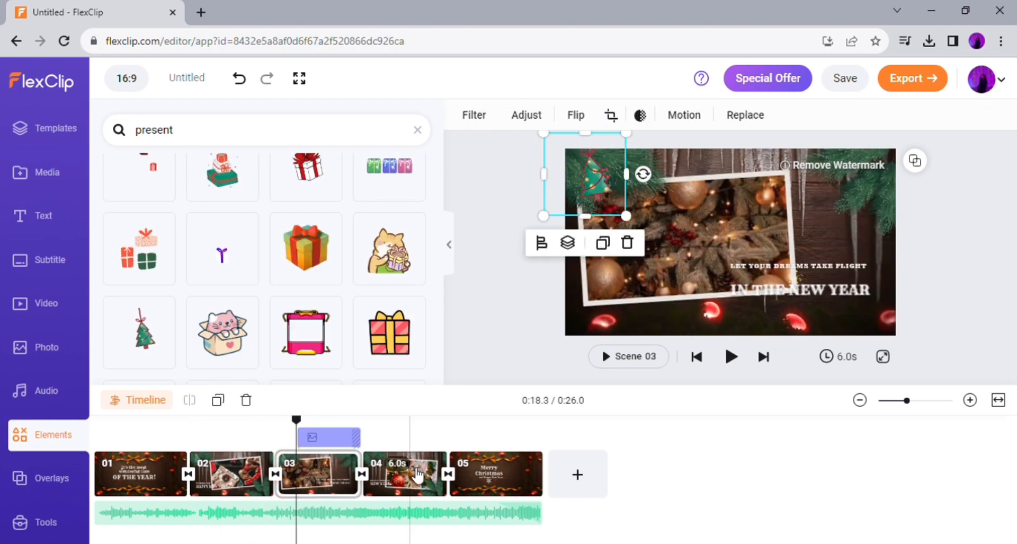
left_click(416, 475)
key("ctrl+v")
left_click_drag(644, 422, 275, 432)
Browse the audio library's categories and preview the track Back To 95 - Instrumental Version
left_click(138, 512)
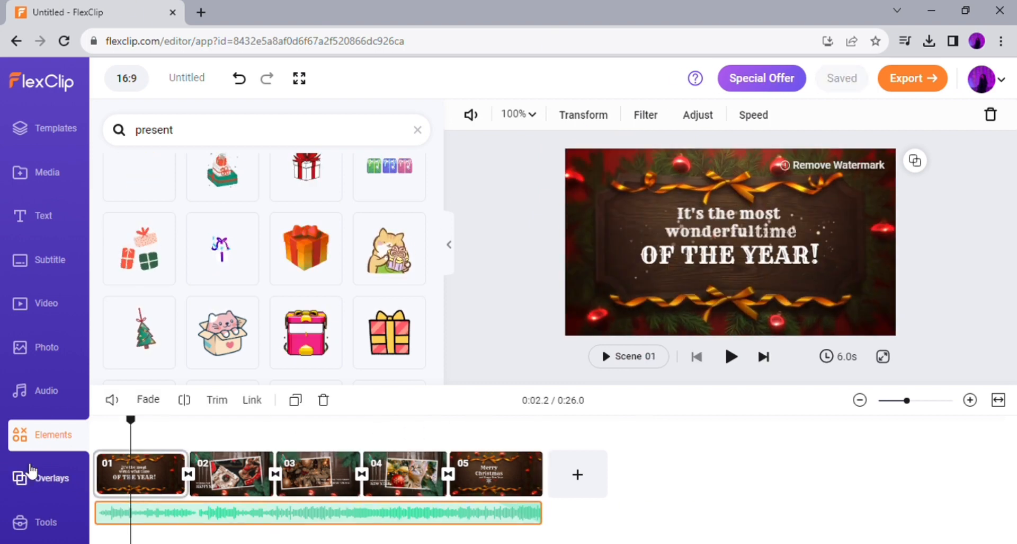
left_click(53, 391)
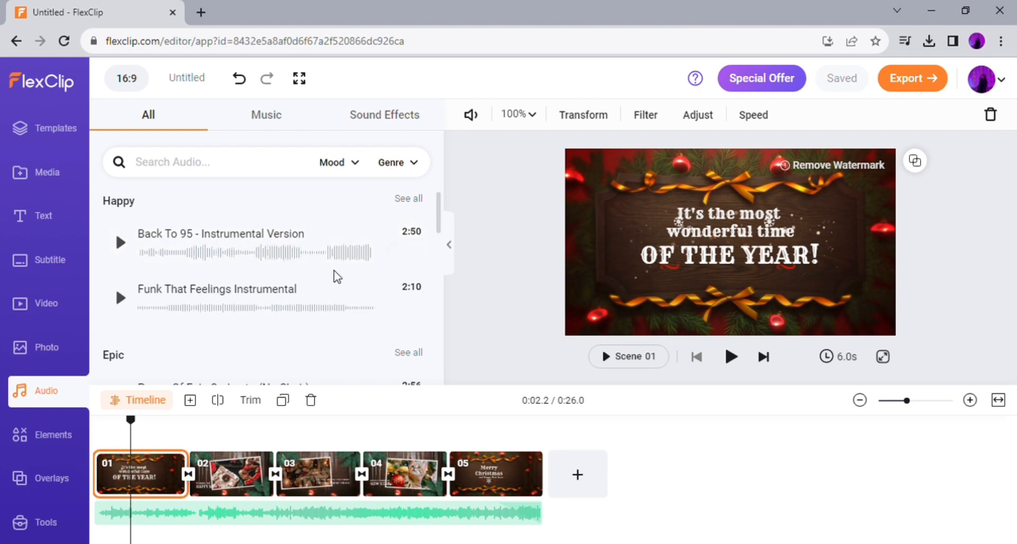
scroll(263, 276, "down", 3)
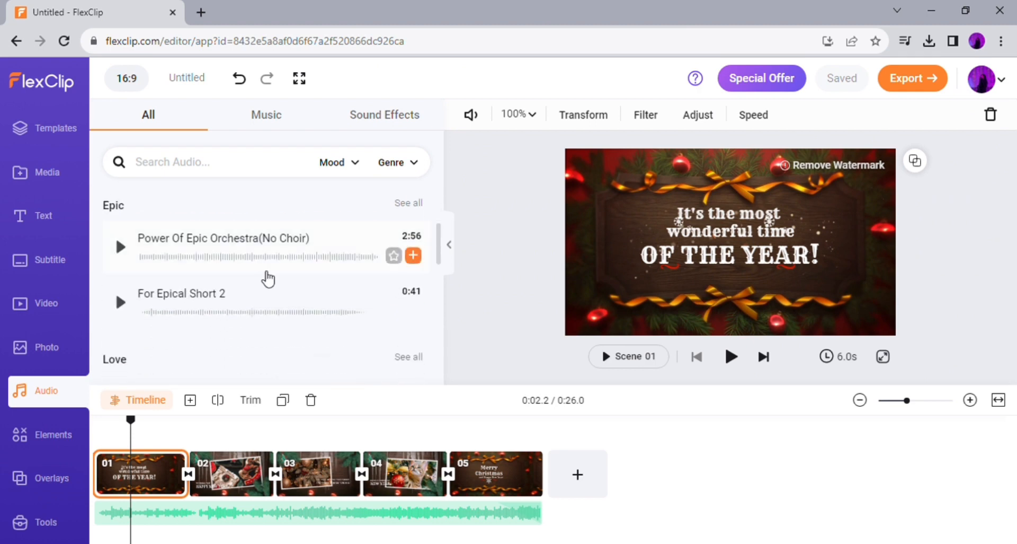
scroll(266, 275, "up", 3)
left_click(132, 250)
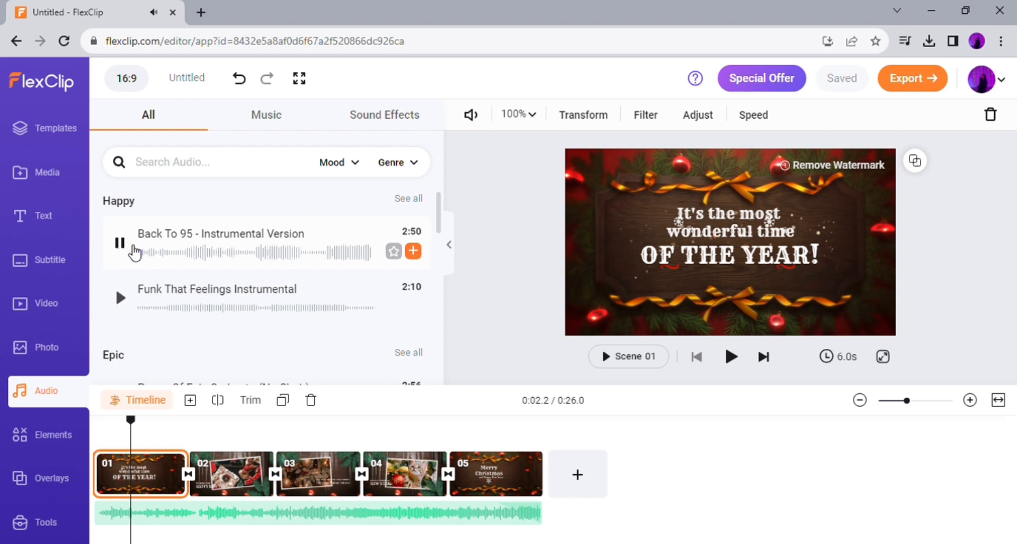
left_click(134, 249)
scroll(159, 329, "down", 8)
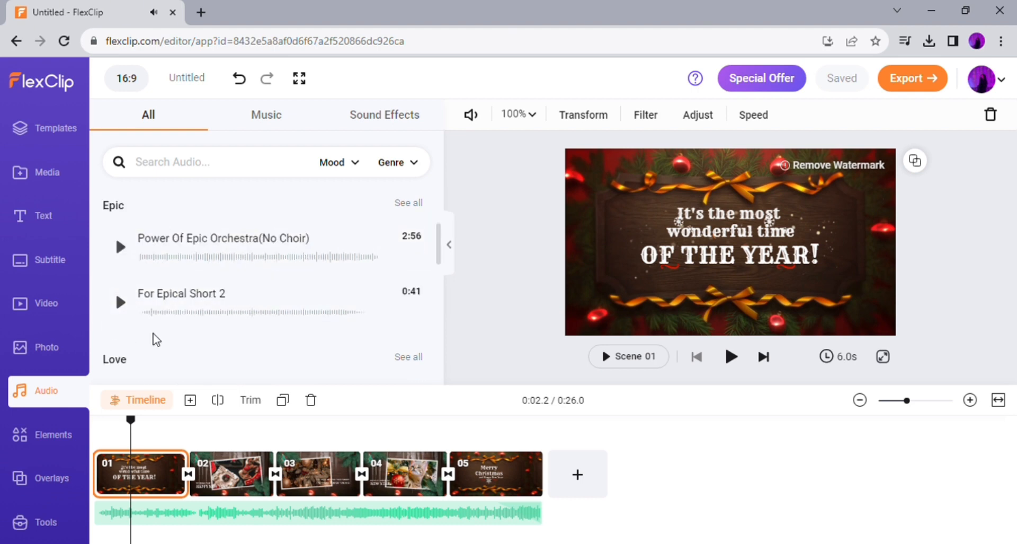
scroll(170, 315, "down", 3)
scroll(181, 311, "down", 10)
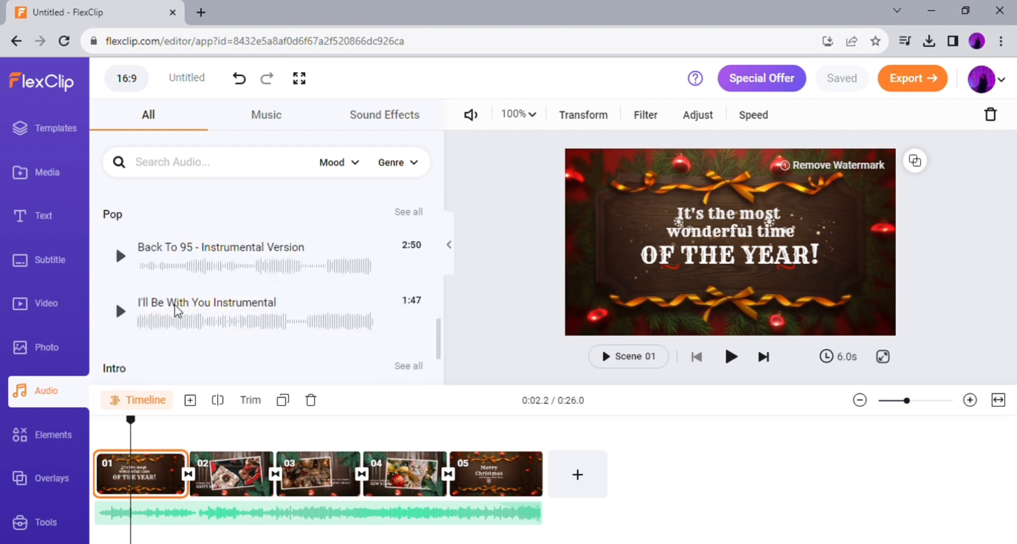
scroll(181, 313, "up", 3)
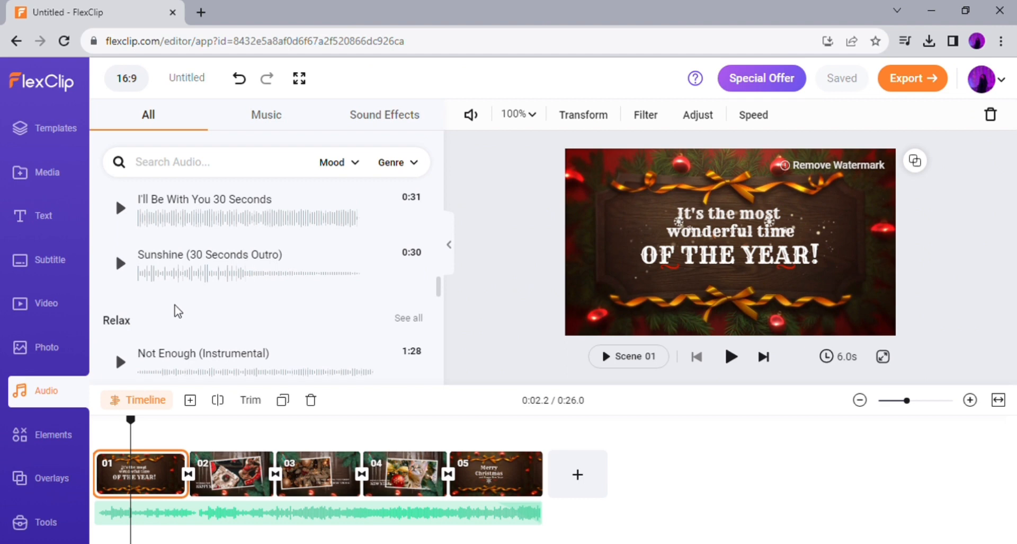
Search the audio library for "christmas" and preview several tracks, including Merry Christmas Short, Happy Christmas Short and That Christmas
left_click(212, 166)
type("christmas")
key("Return")
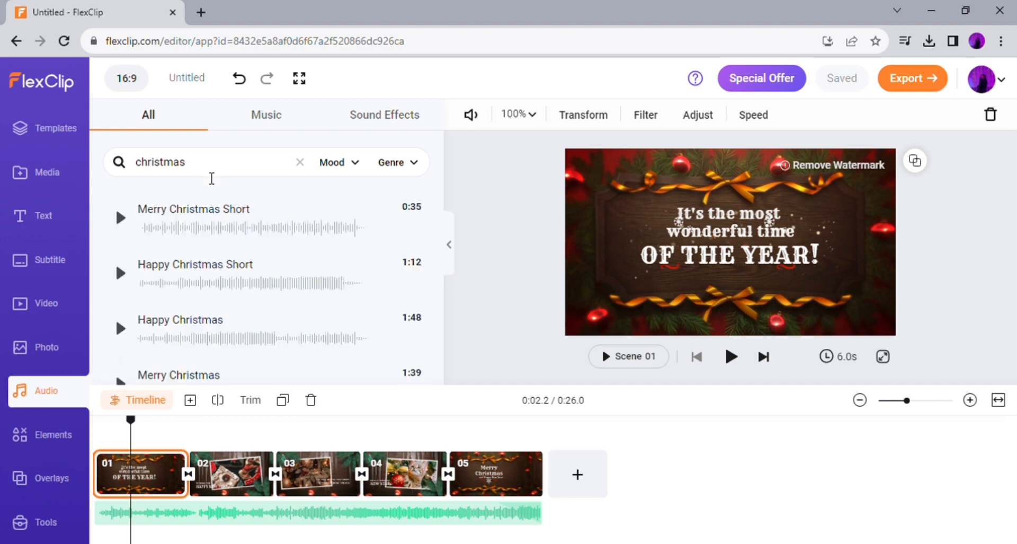
left_click(121, 218)
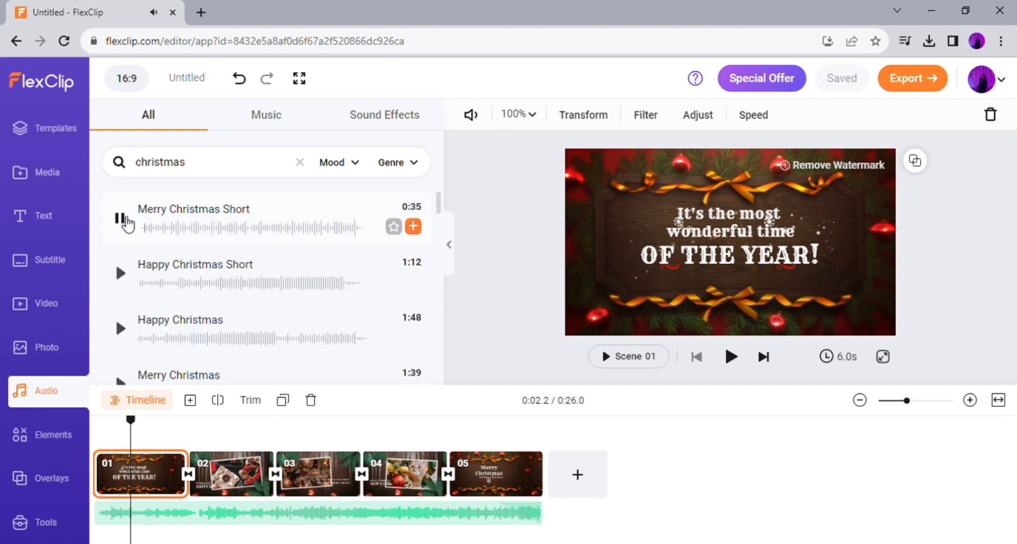
left_click(121, 274)
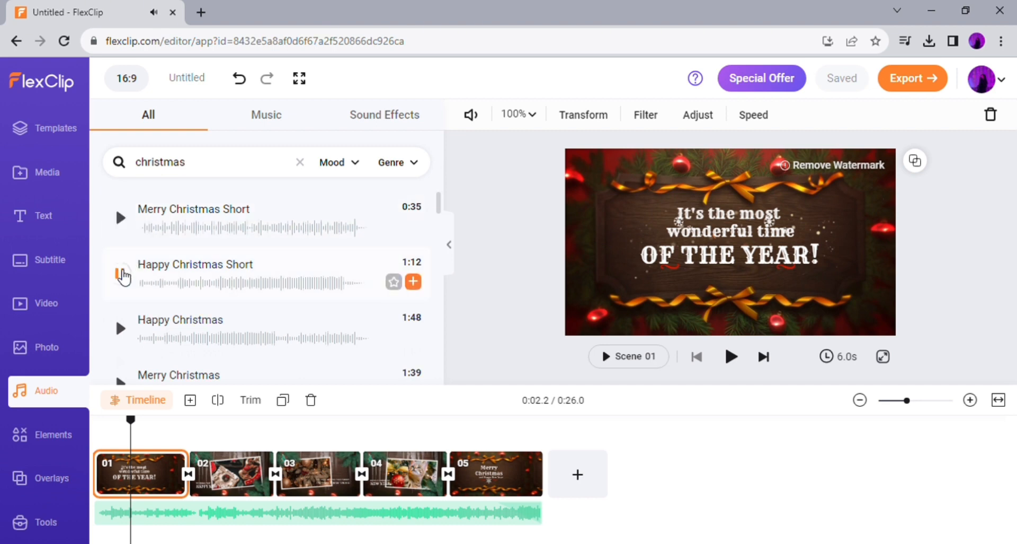
scroll(123, 276, "down", 3)
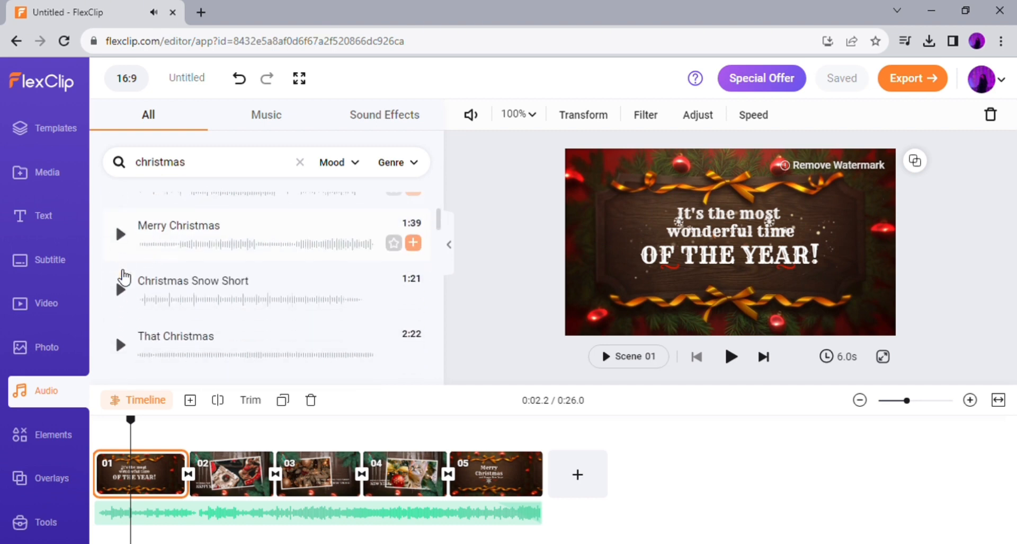
left_click(122, 286)
scroll(124, 281, "down", 1)
left_click(121, 271)
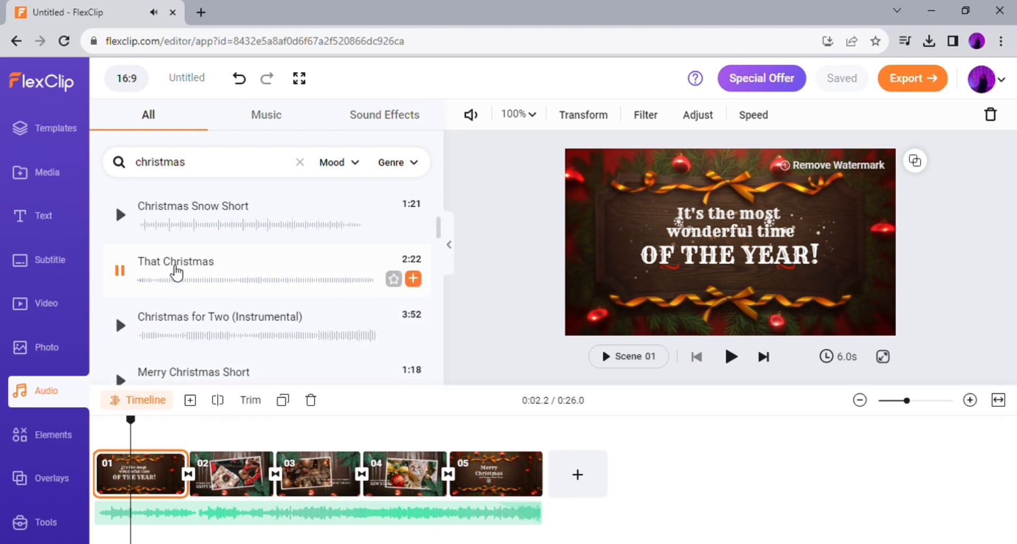
Replace the Happy Christmas background music with the track That Christmas and play the slideshow from the beginning
left_click(215, 511)
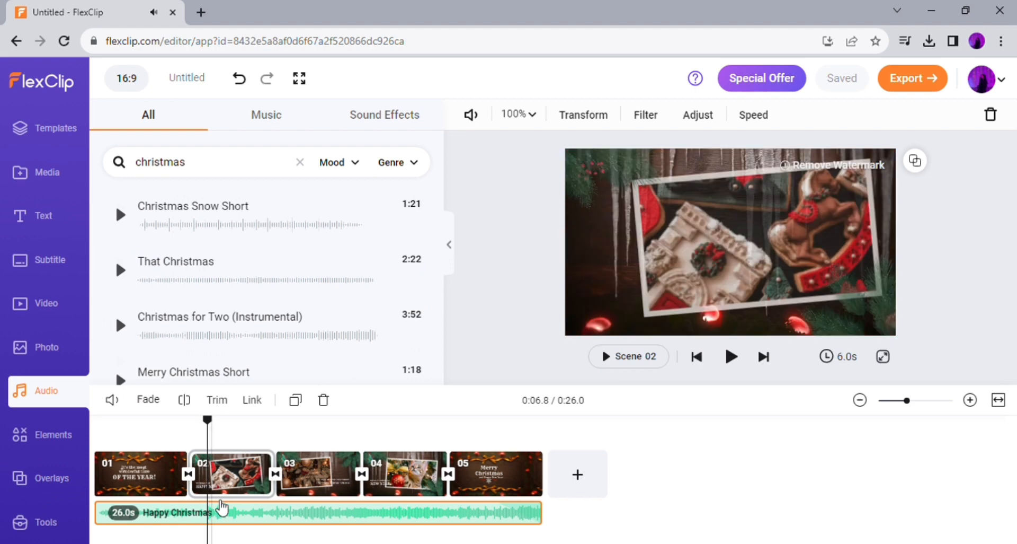
left_click(323, 400)
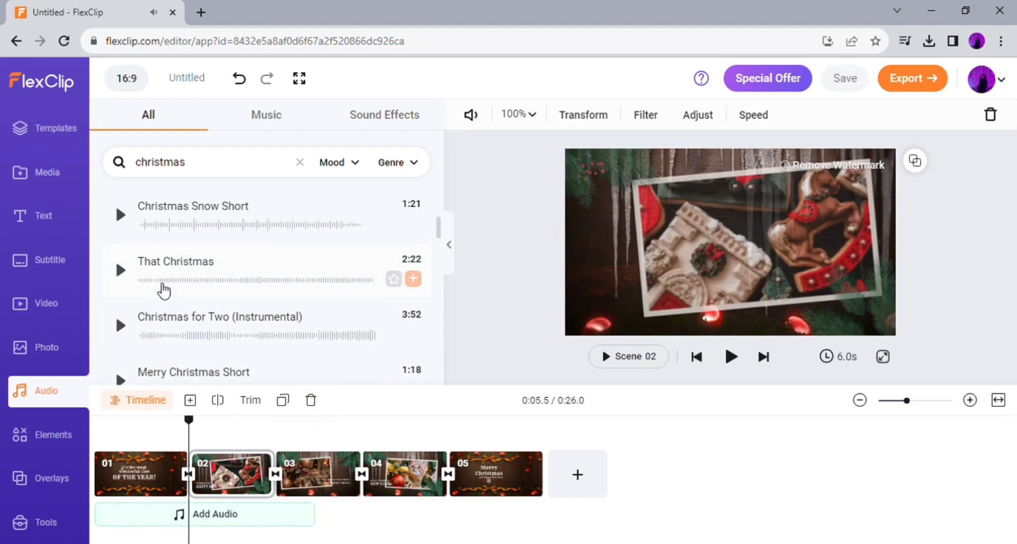
left_click(120, 270)
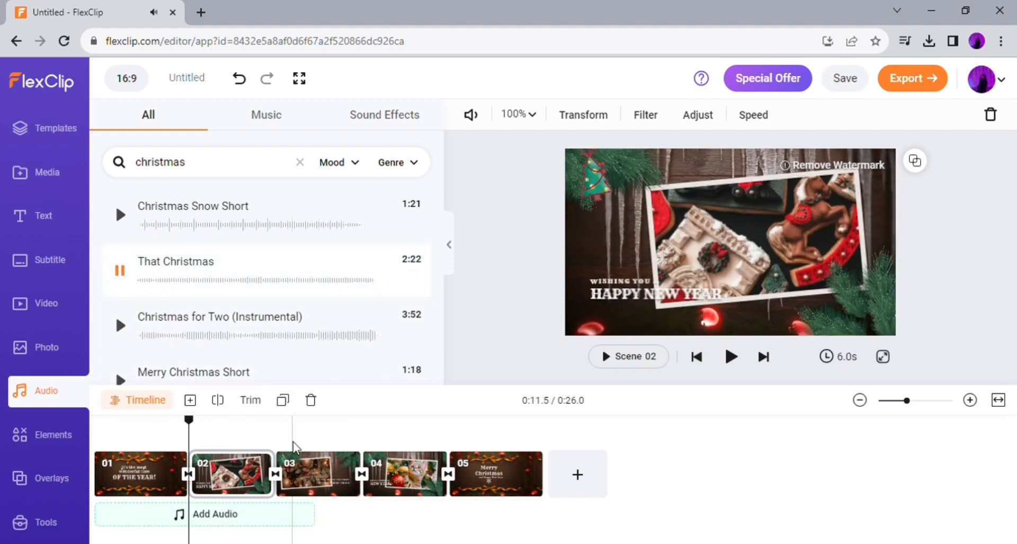
mouse_move(417, 273)
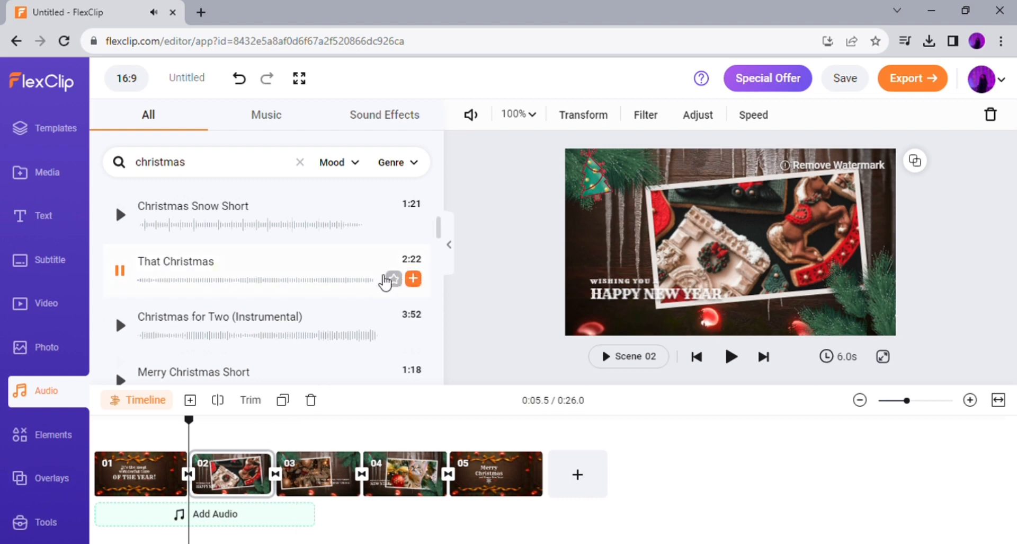
left_click(418, 281)
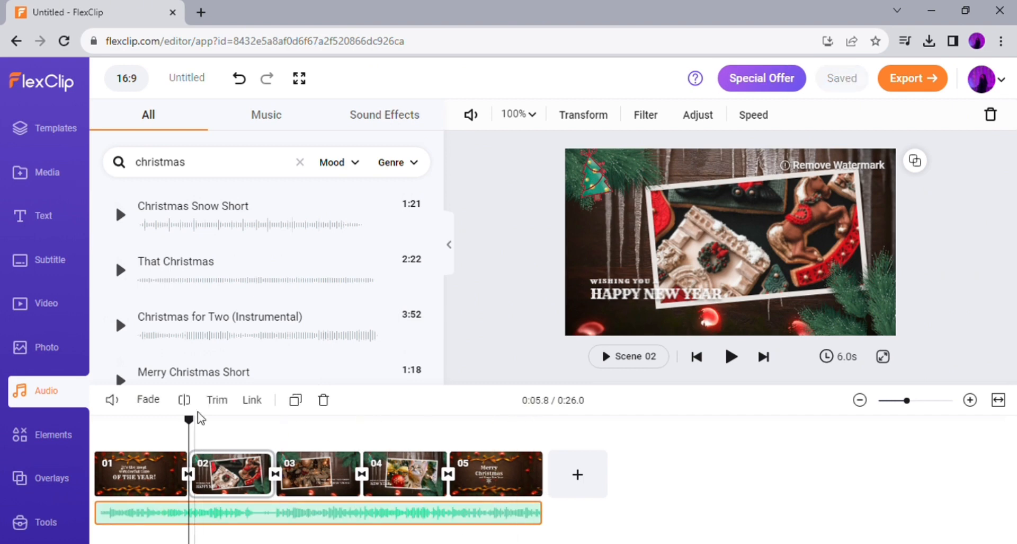
left_click_drag(191, 424, 97, 427)
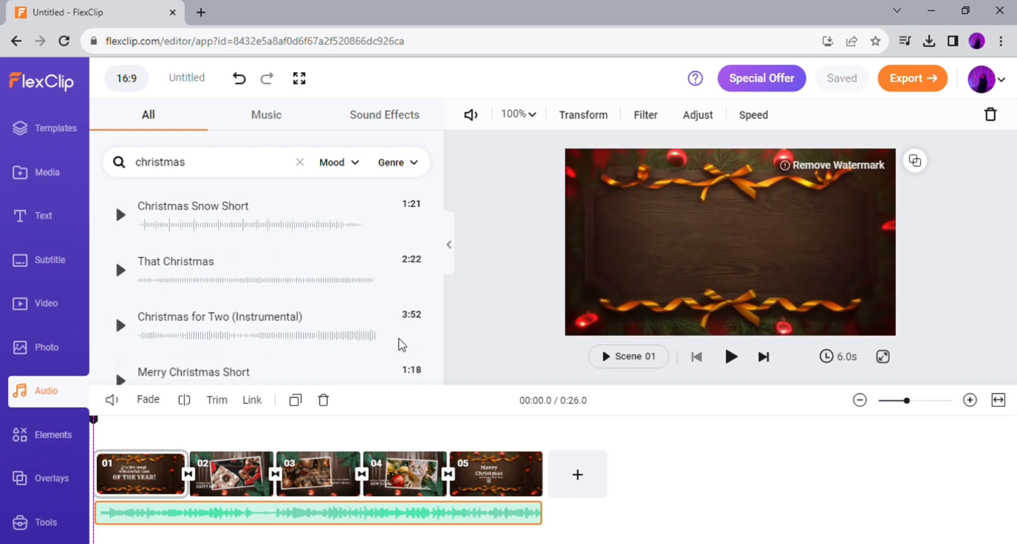
left_click(732, 358)
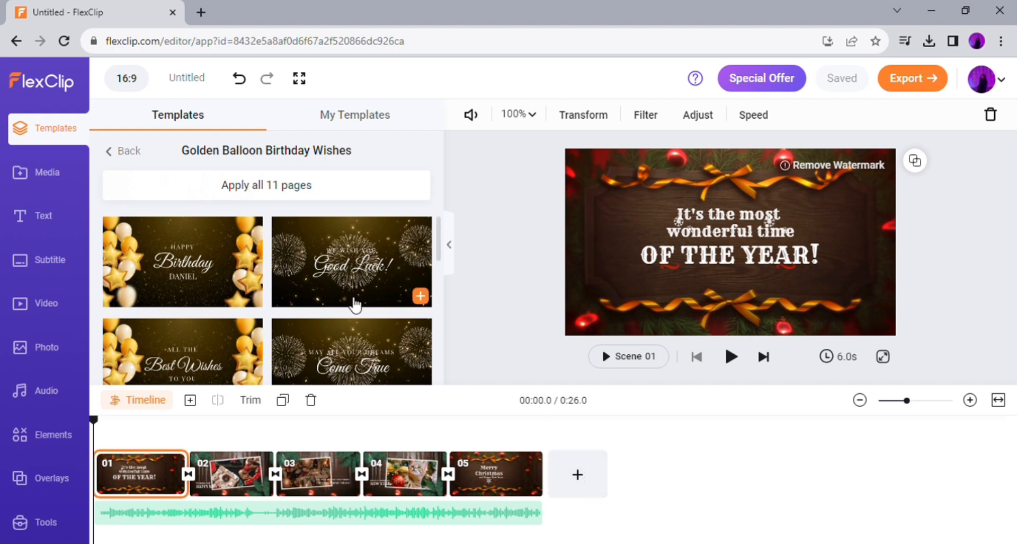
Try the From Parents With Love page of the Golden Balloon Birthday Wishes template as the last scene, and delete it again
scroll(354, 305, "down", 3)
scroll(354, 304, "down", 3)
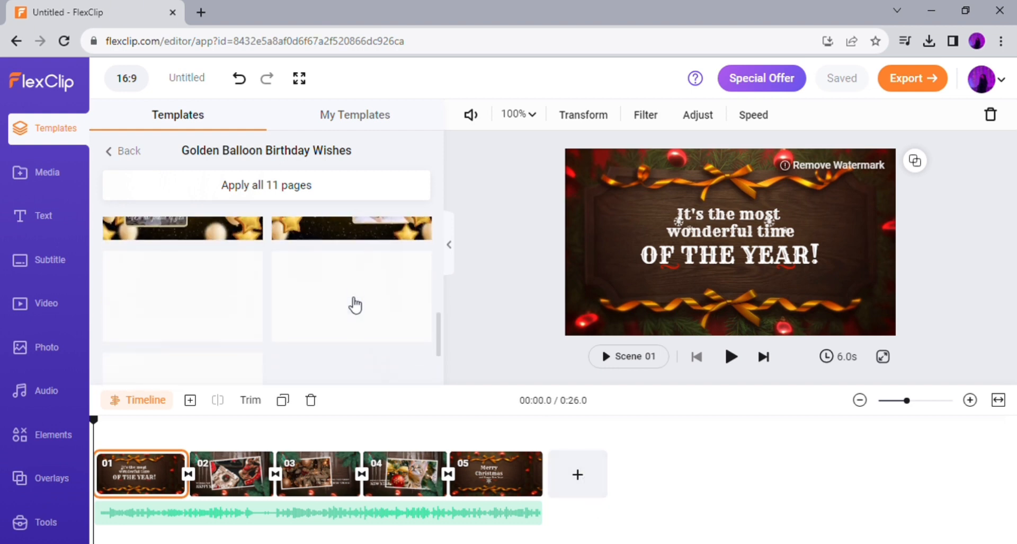
scroll(350, 303, "down", 3)
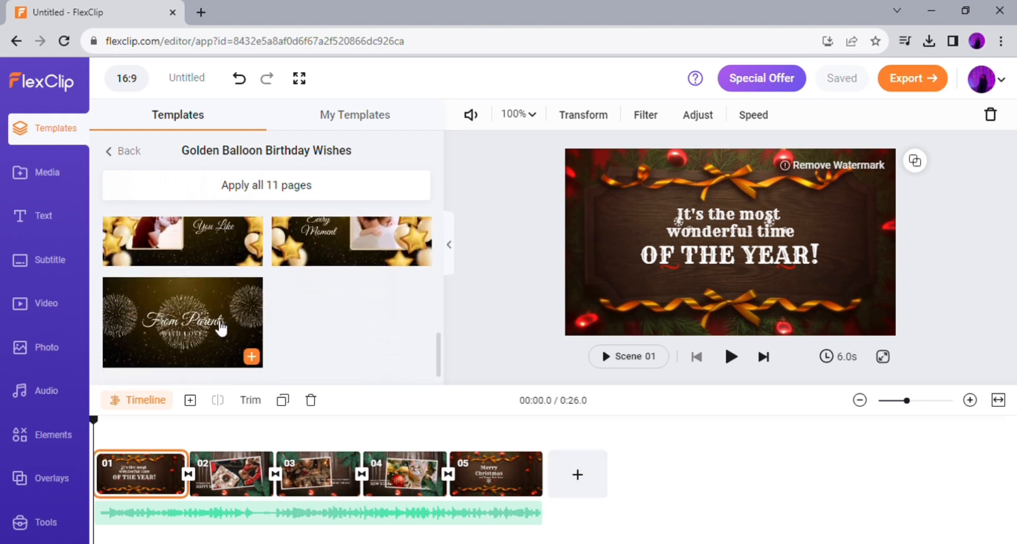
left_click(251, 357)
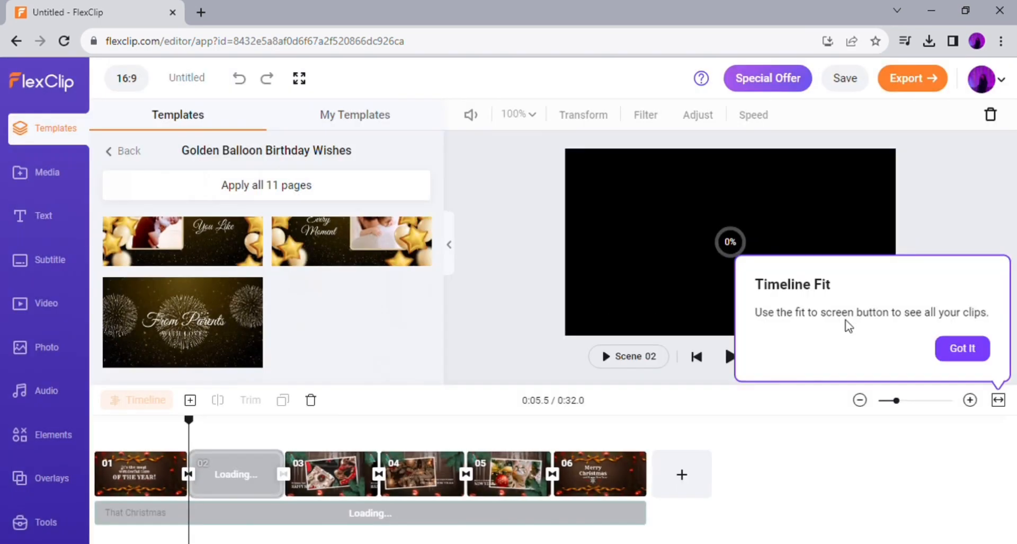
left_click(960, 348)
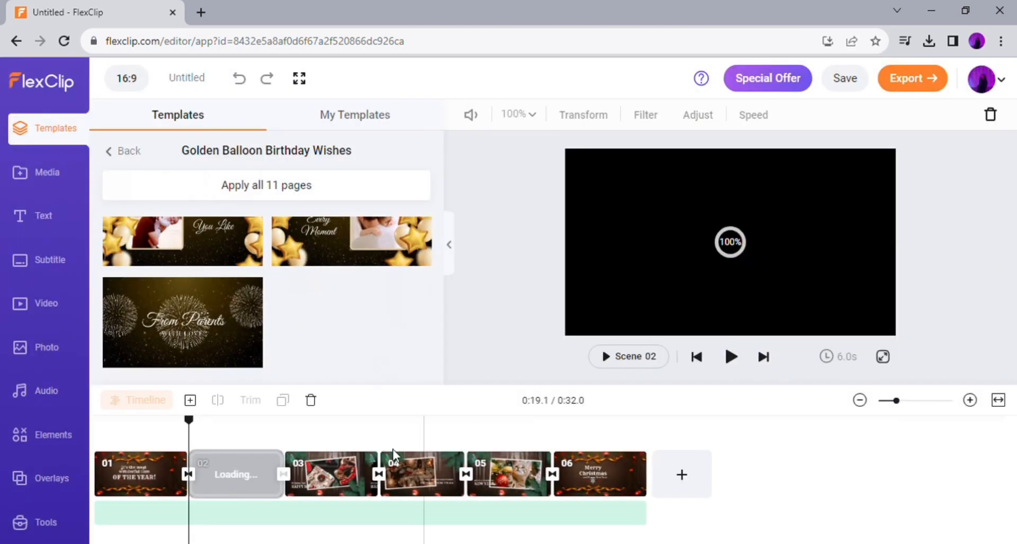
left_click_drag(584, 479, 639, 479)
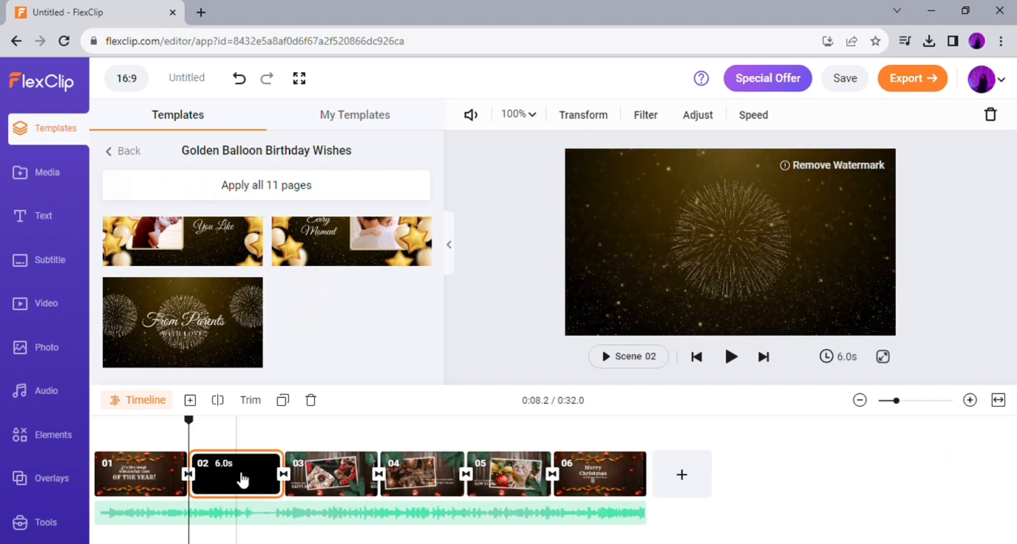
left_click_drag(243, 479, 736, 484)
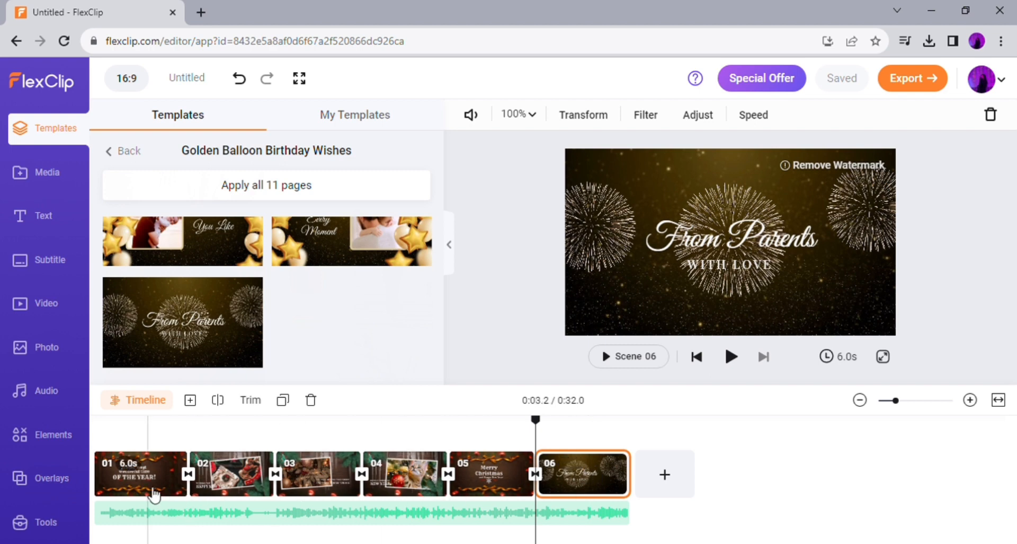
left_click(311, 400)
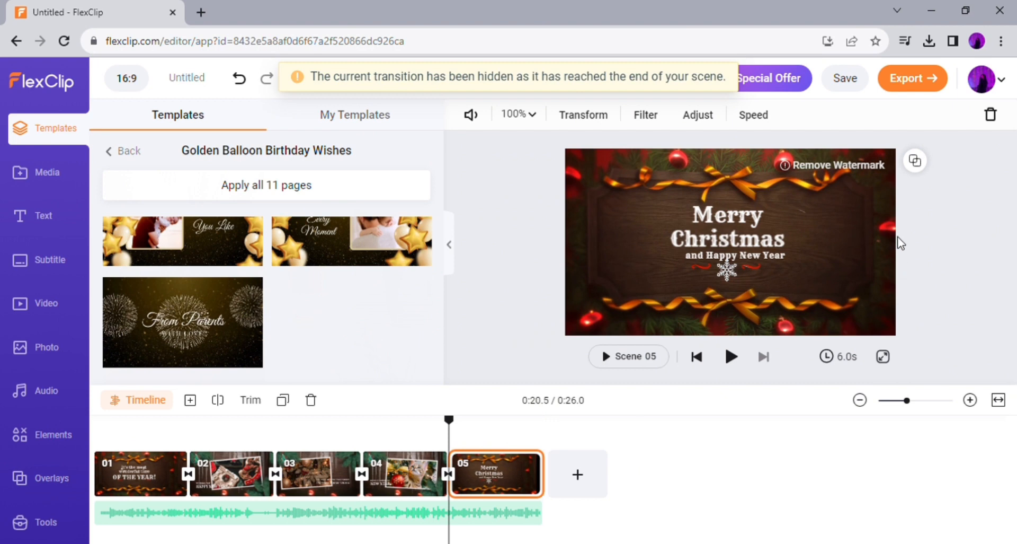
Review the GIF and audio export formats, and export the slideshow as a 720p video with watermark
left_click(903, 85)
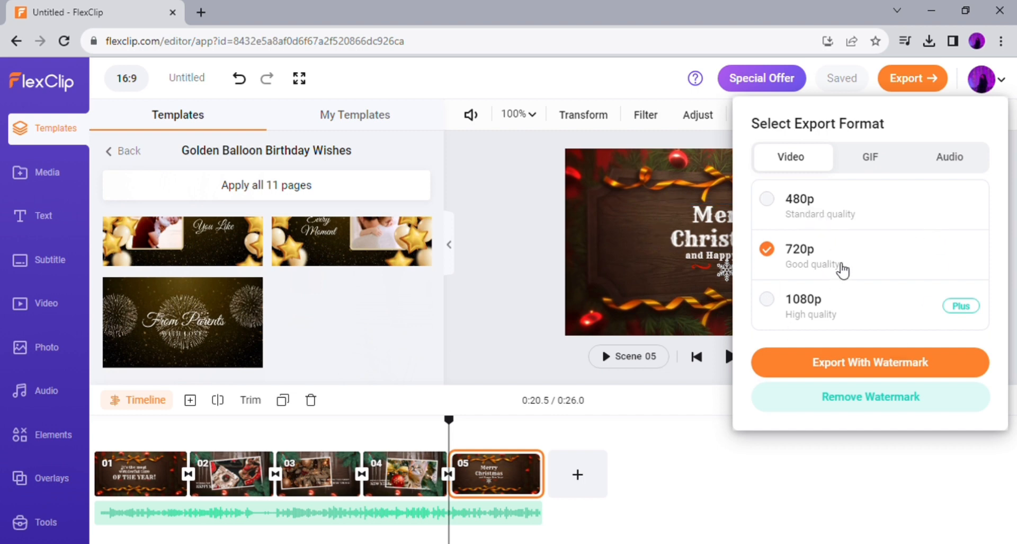
left_click(884, 168)
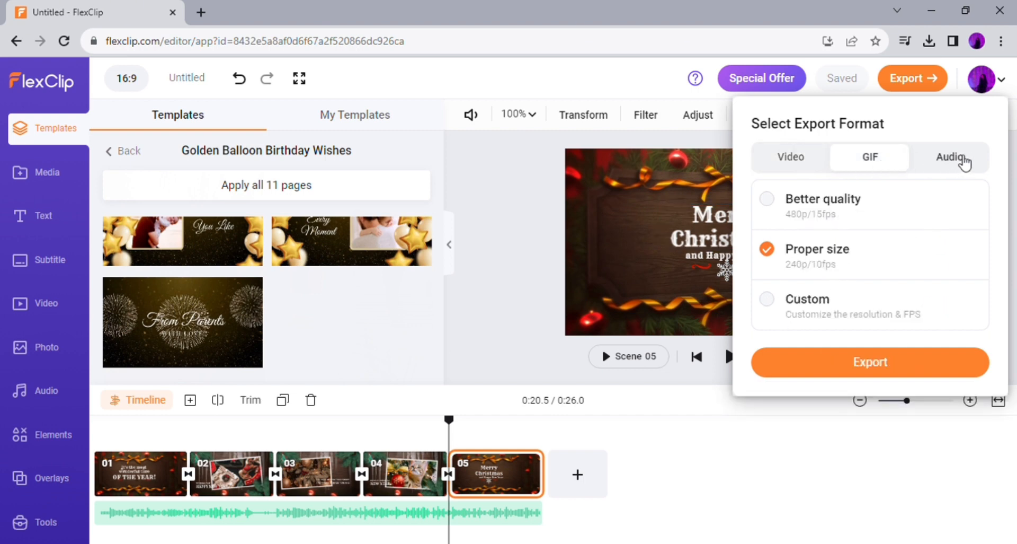
left_click(974, 159)
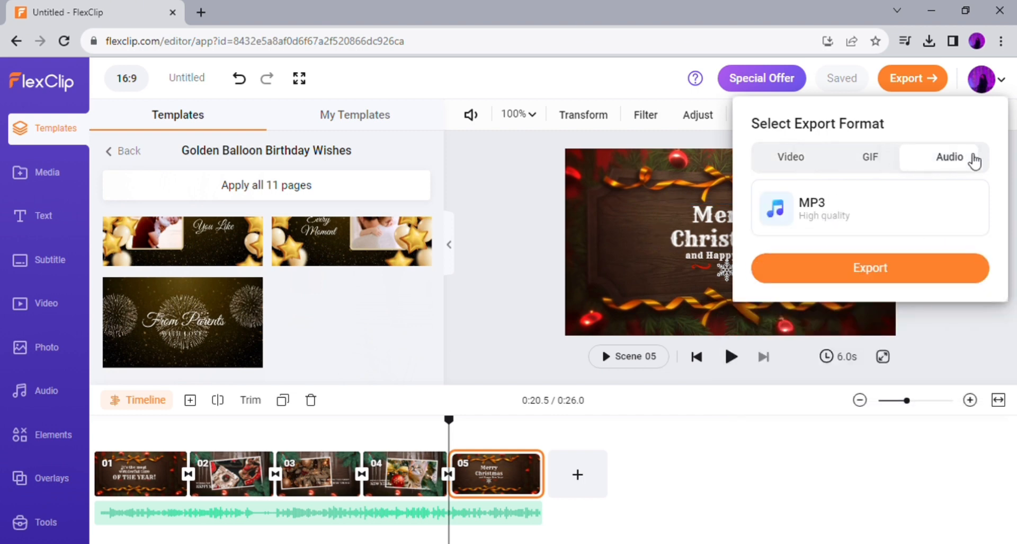
left_click(795, 161)
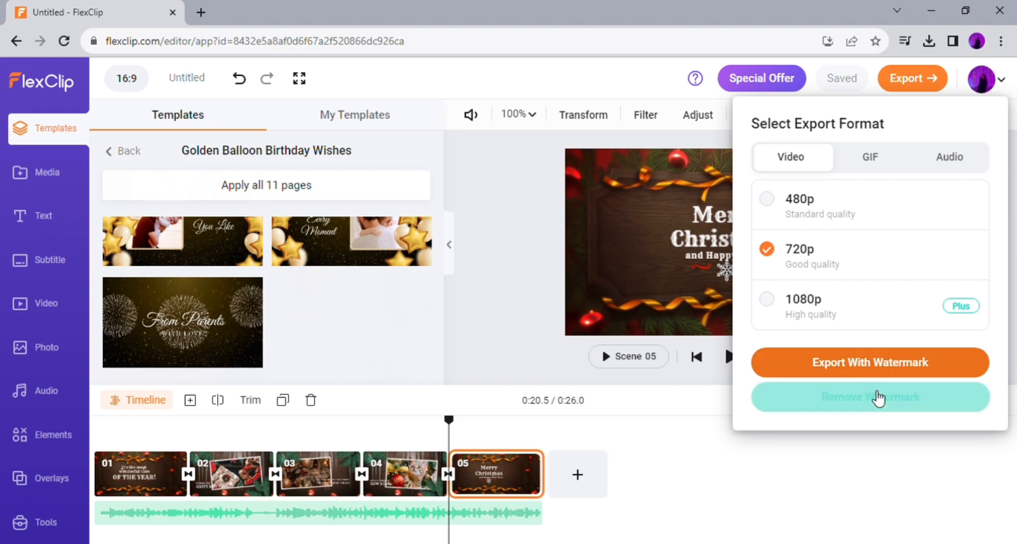
left_click(884, 366)
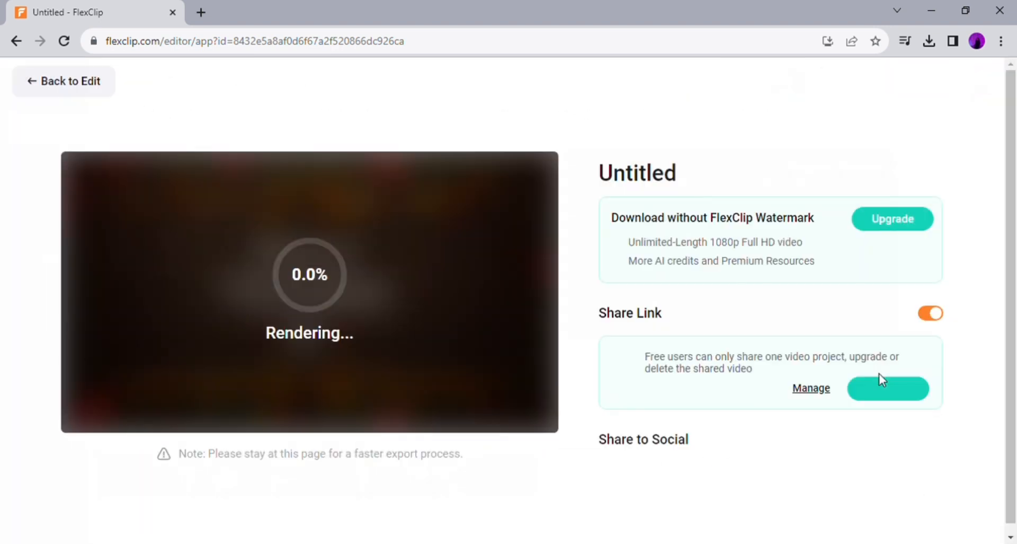